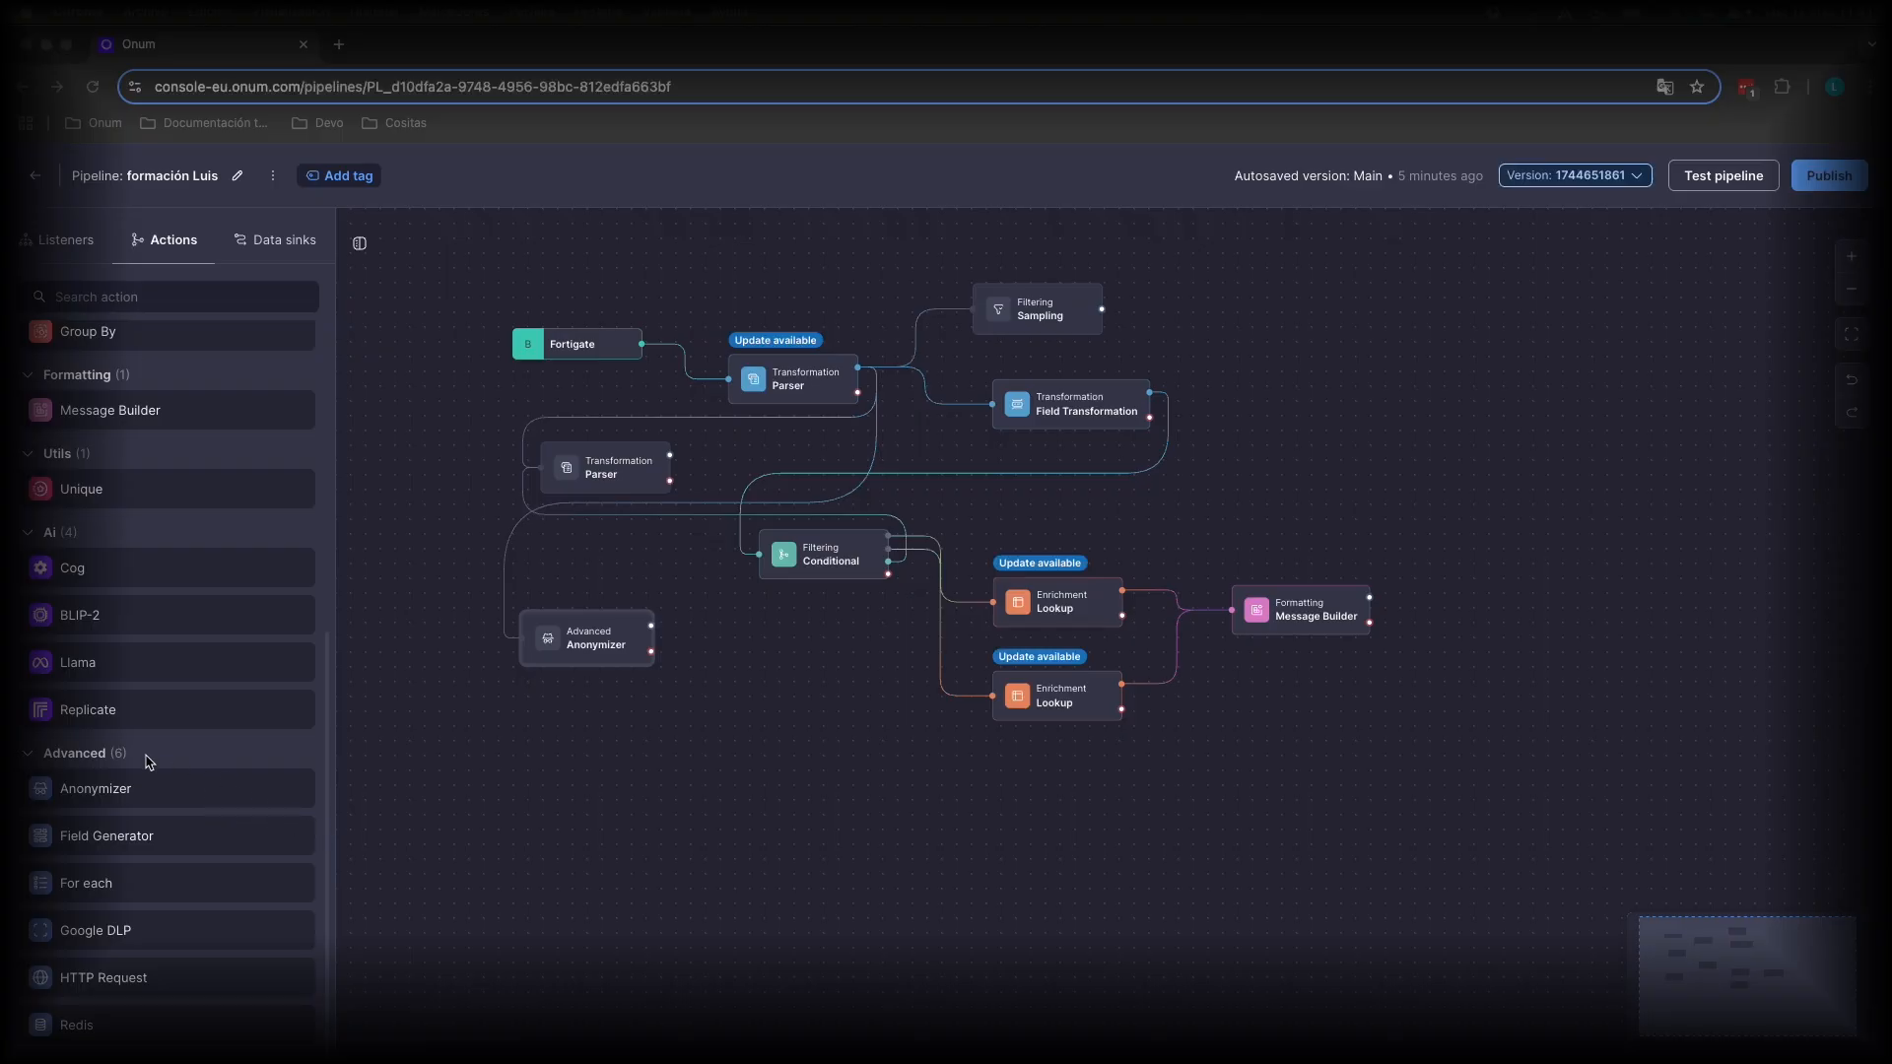
# Step: Add a Field Generator action to the canvas beside the Sampling action and connect the Fortigate-fed Parser's output to it
pyautogui.moveTo(201, 794)
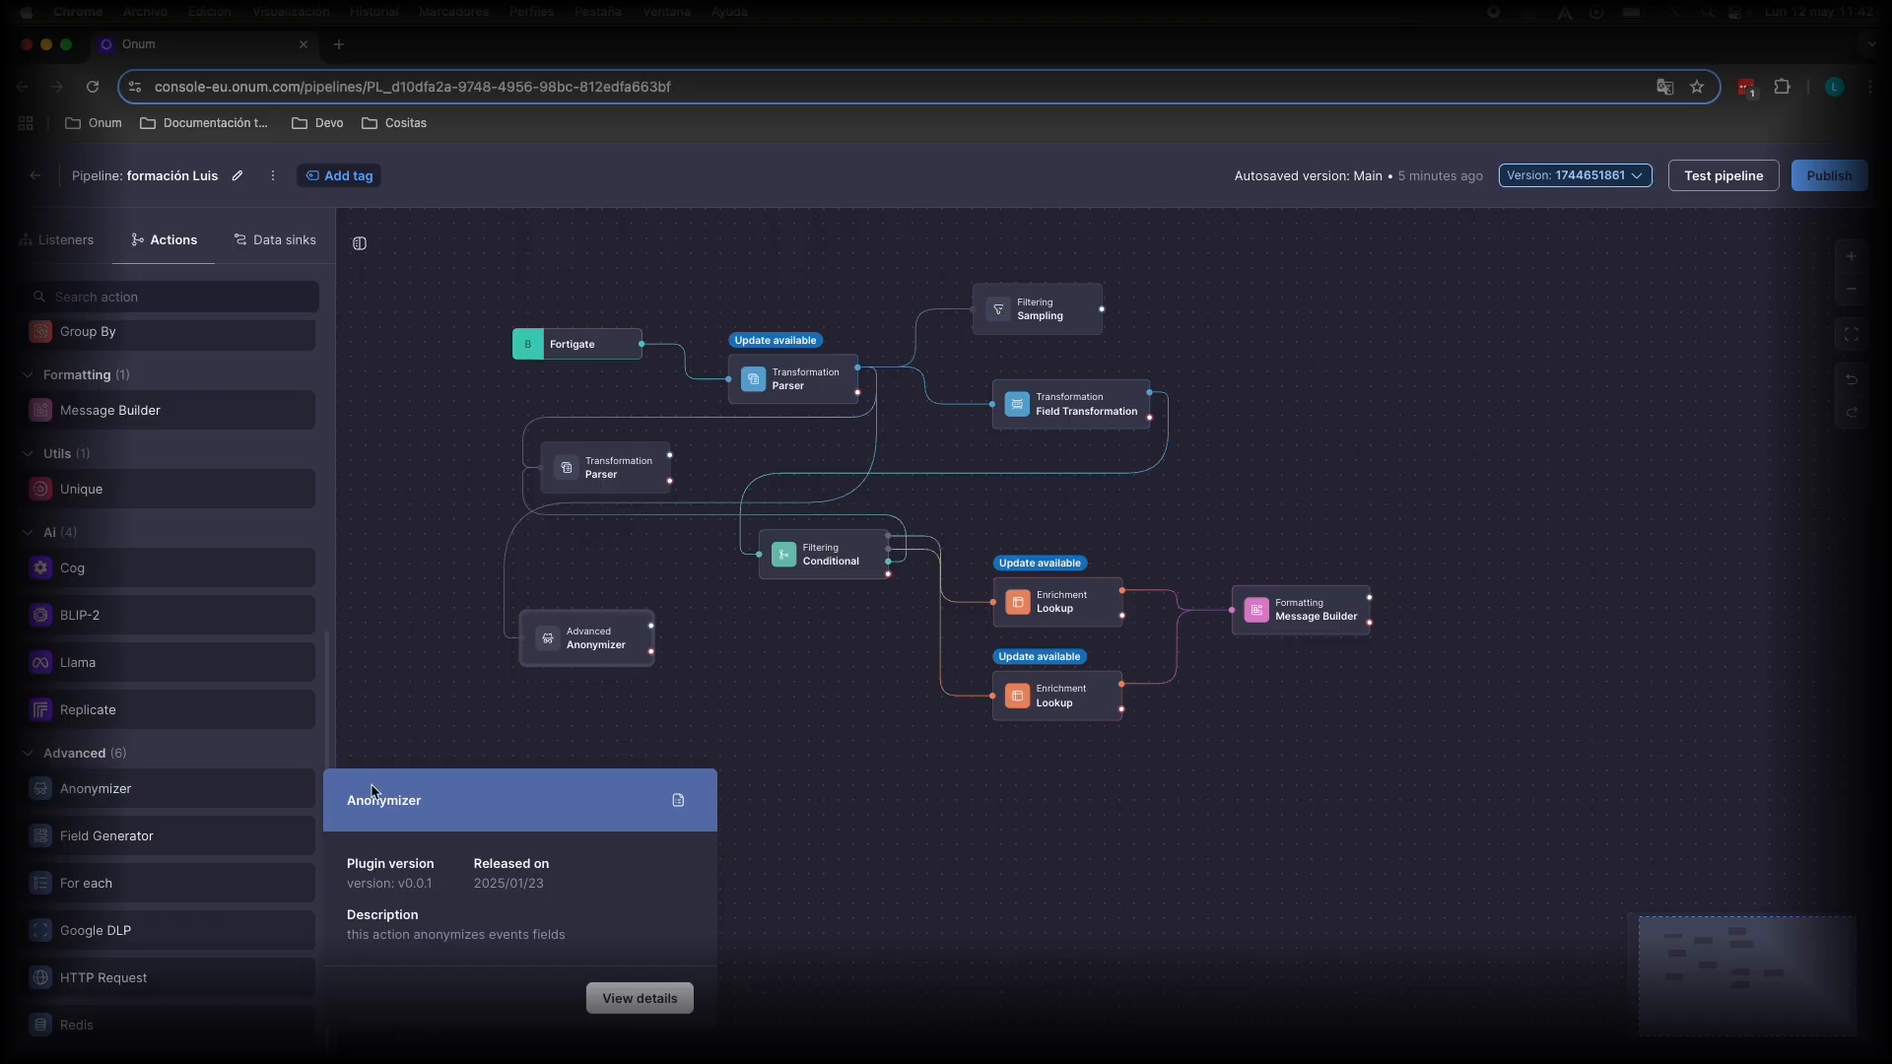
pyautogui.moveTo(152, 838)
pyautogui.moveTo(152, 839); pyautogui.dragTo(1350, 340)
pyautogui.moveTo(857, 368); pyautogui.dragTo(1218, 343)
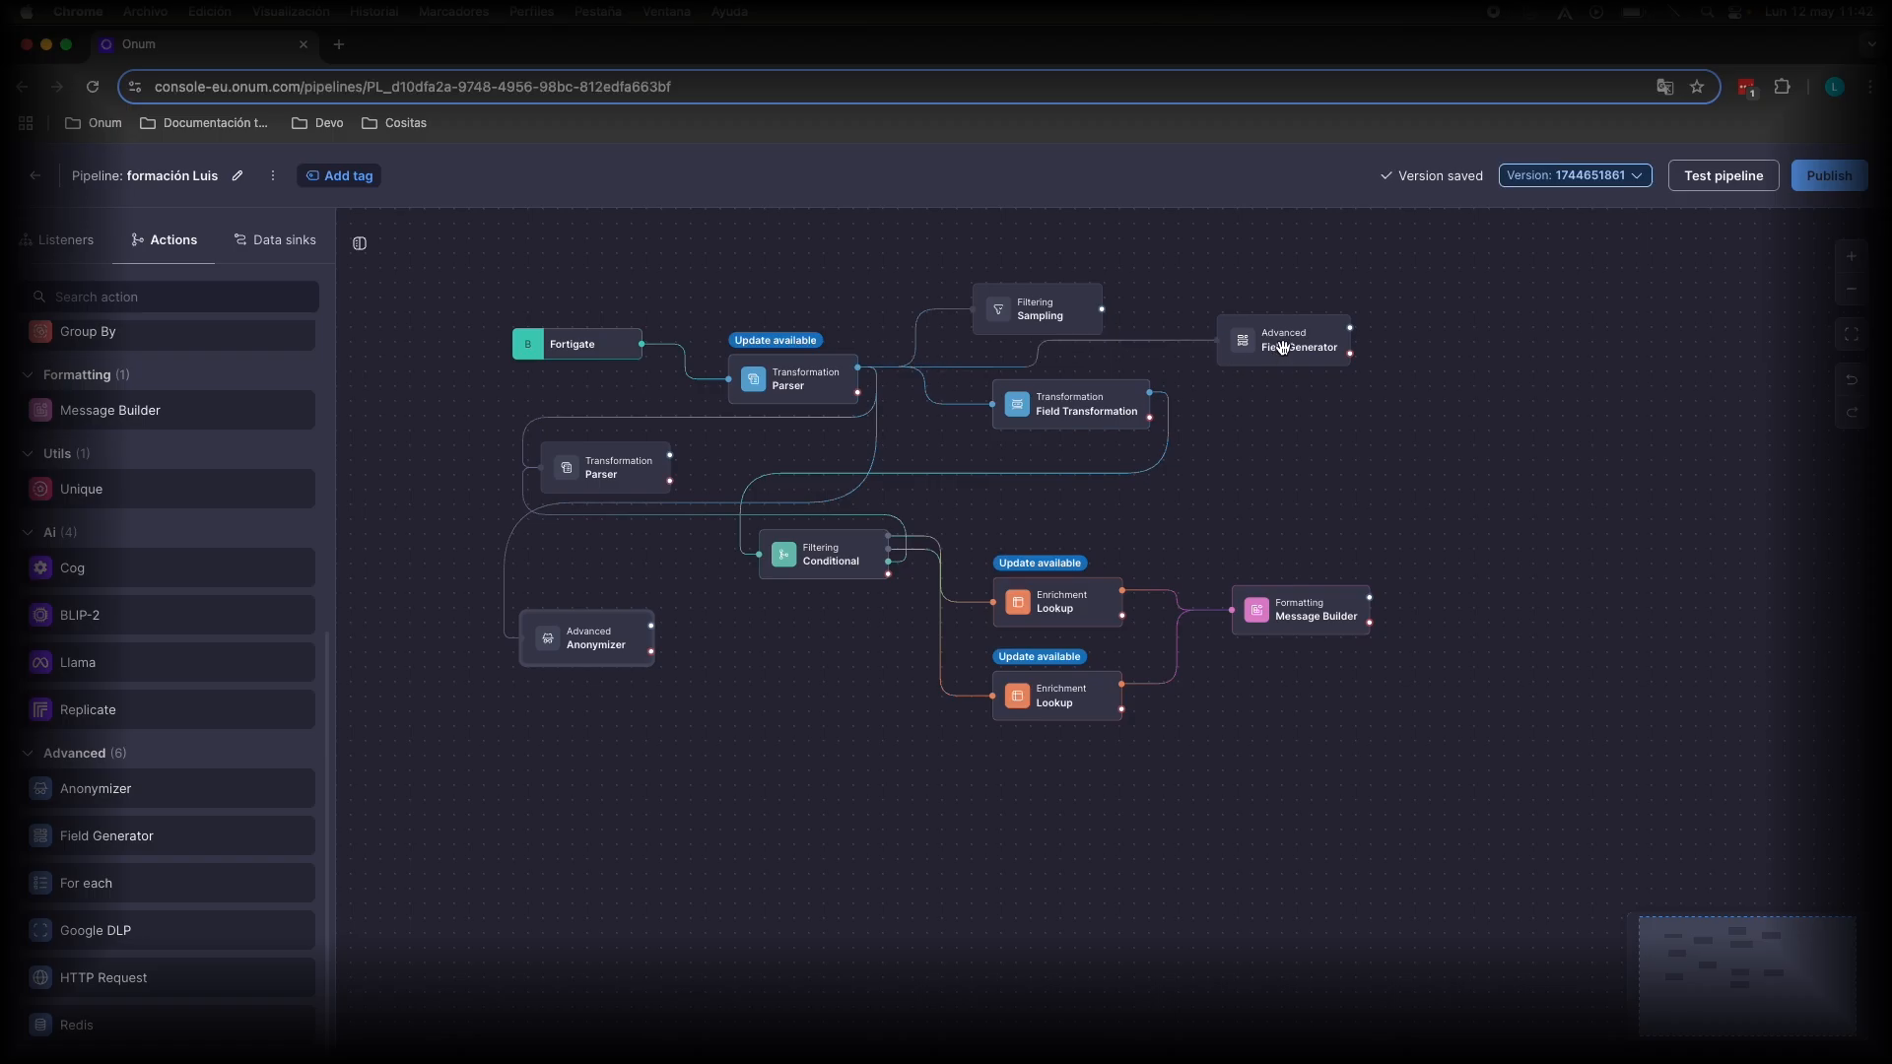
# Step: Open the Field Generator settings and try the Random number operation with true, finishing on false
pyautogui.click(1281, 347)
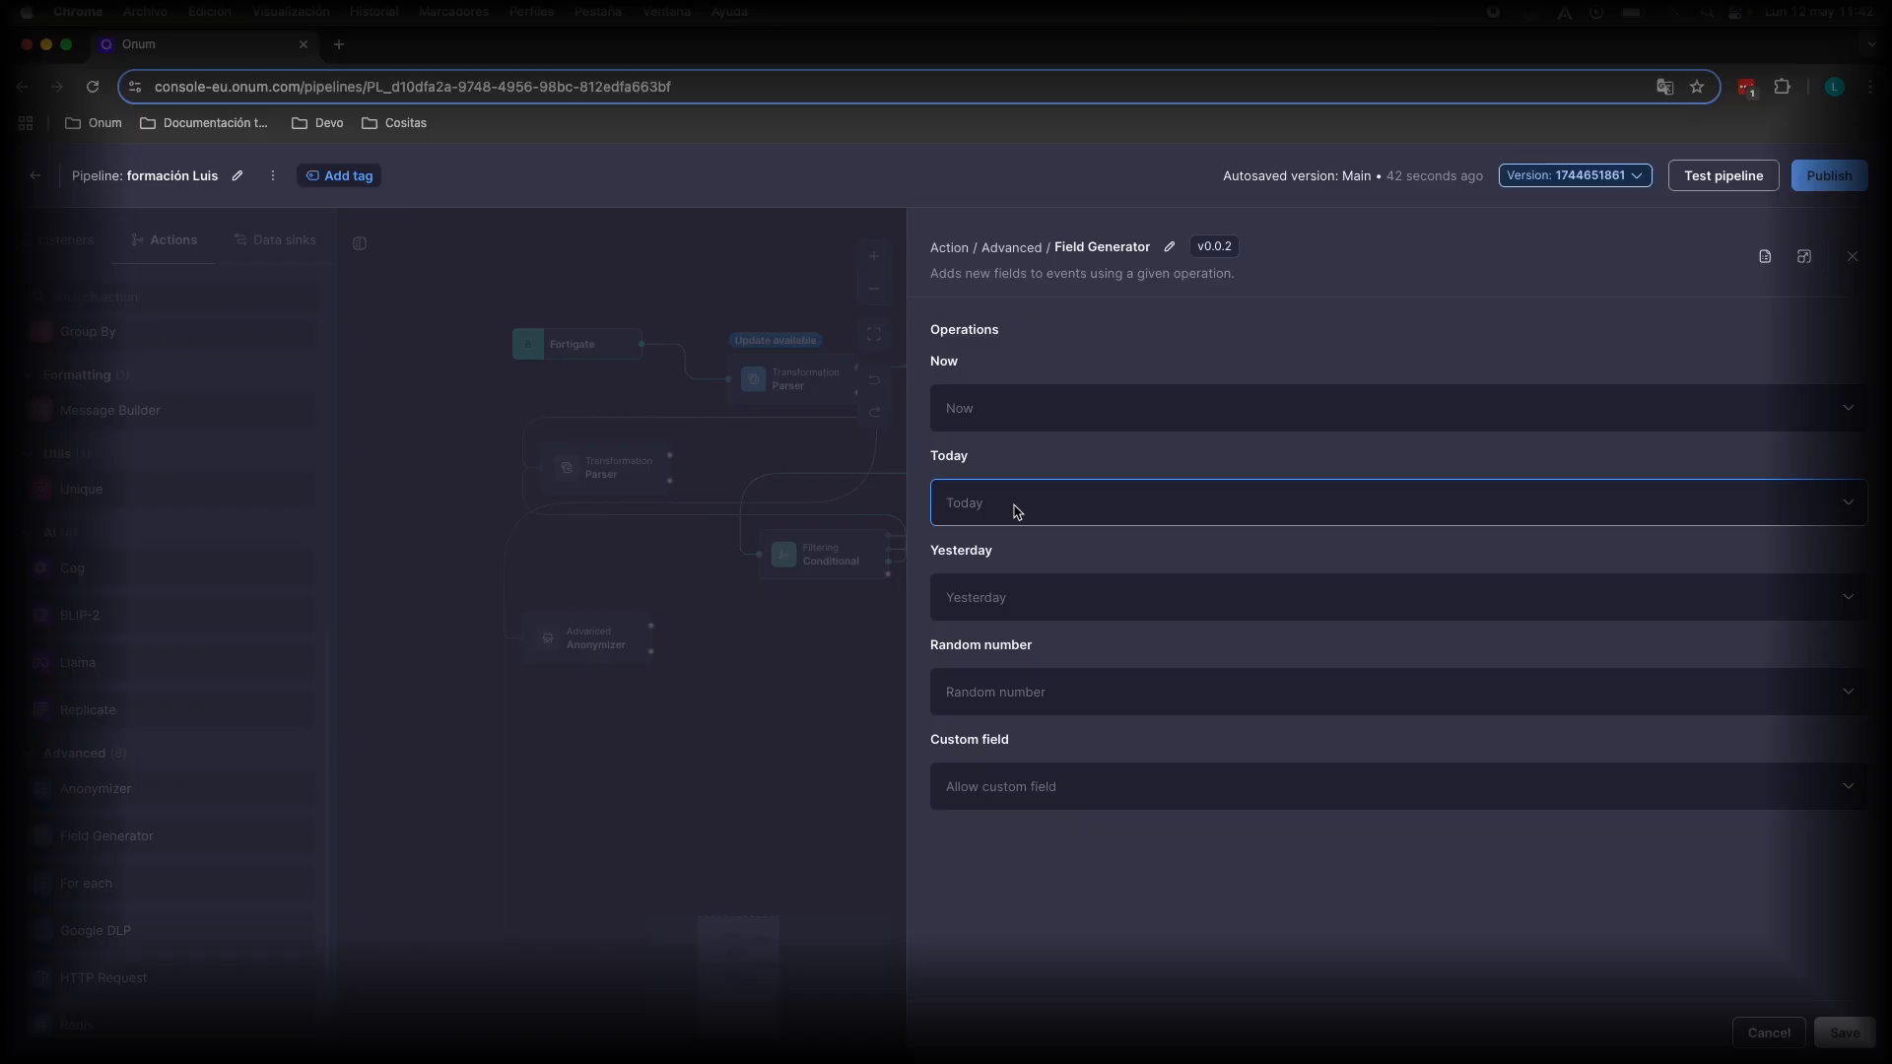
pyautogui.click(1016, 692)
pyautogui.click(1015, 745)
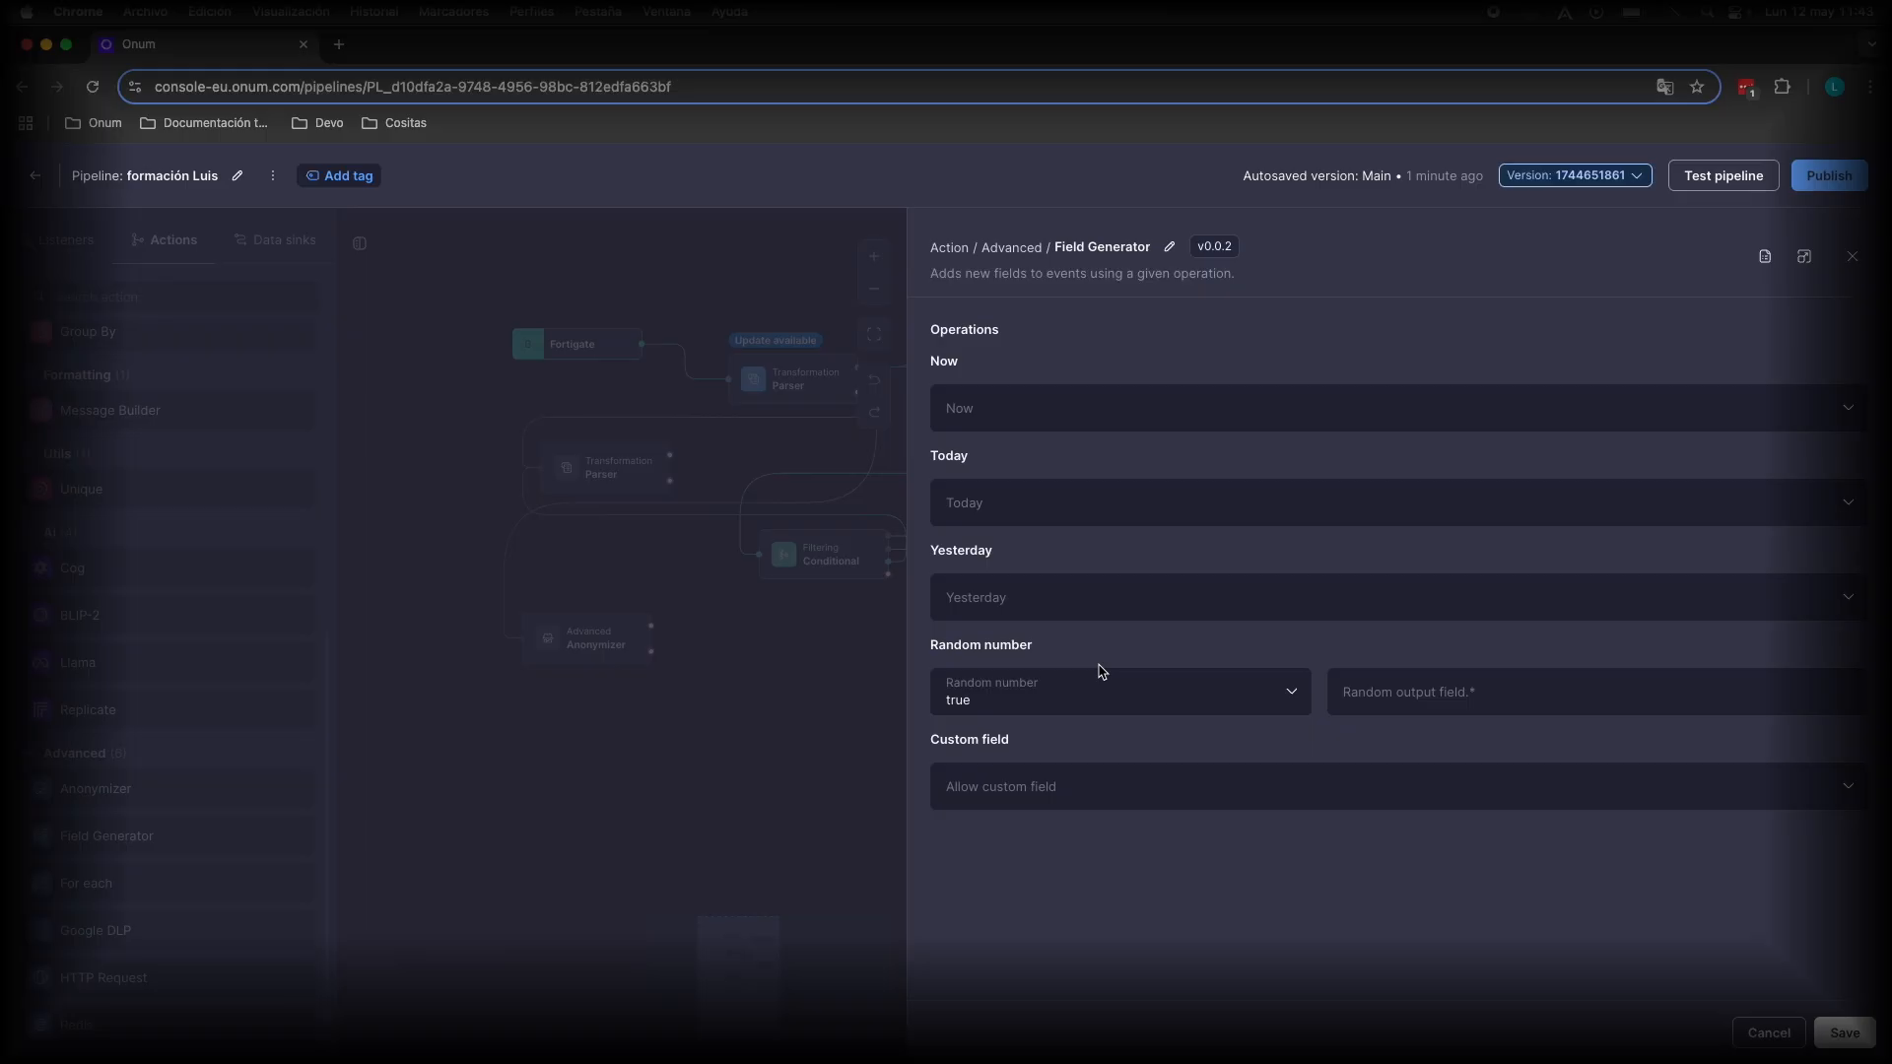
pyautogui.click(1082, 695)
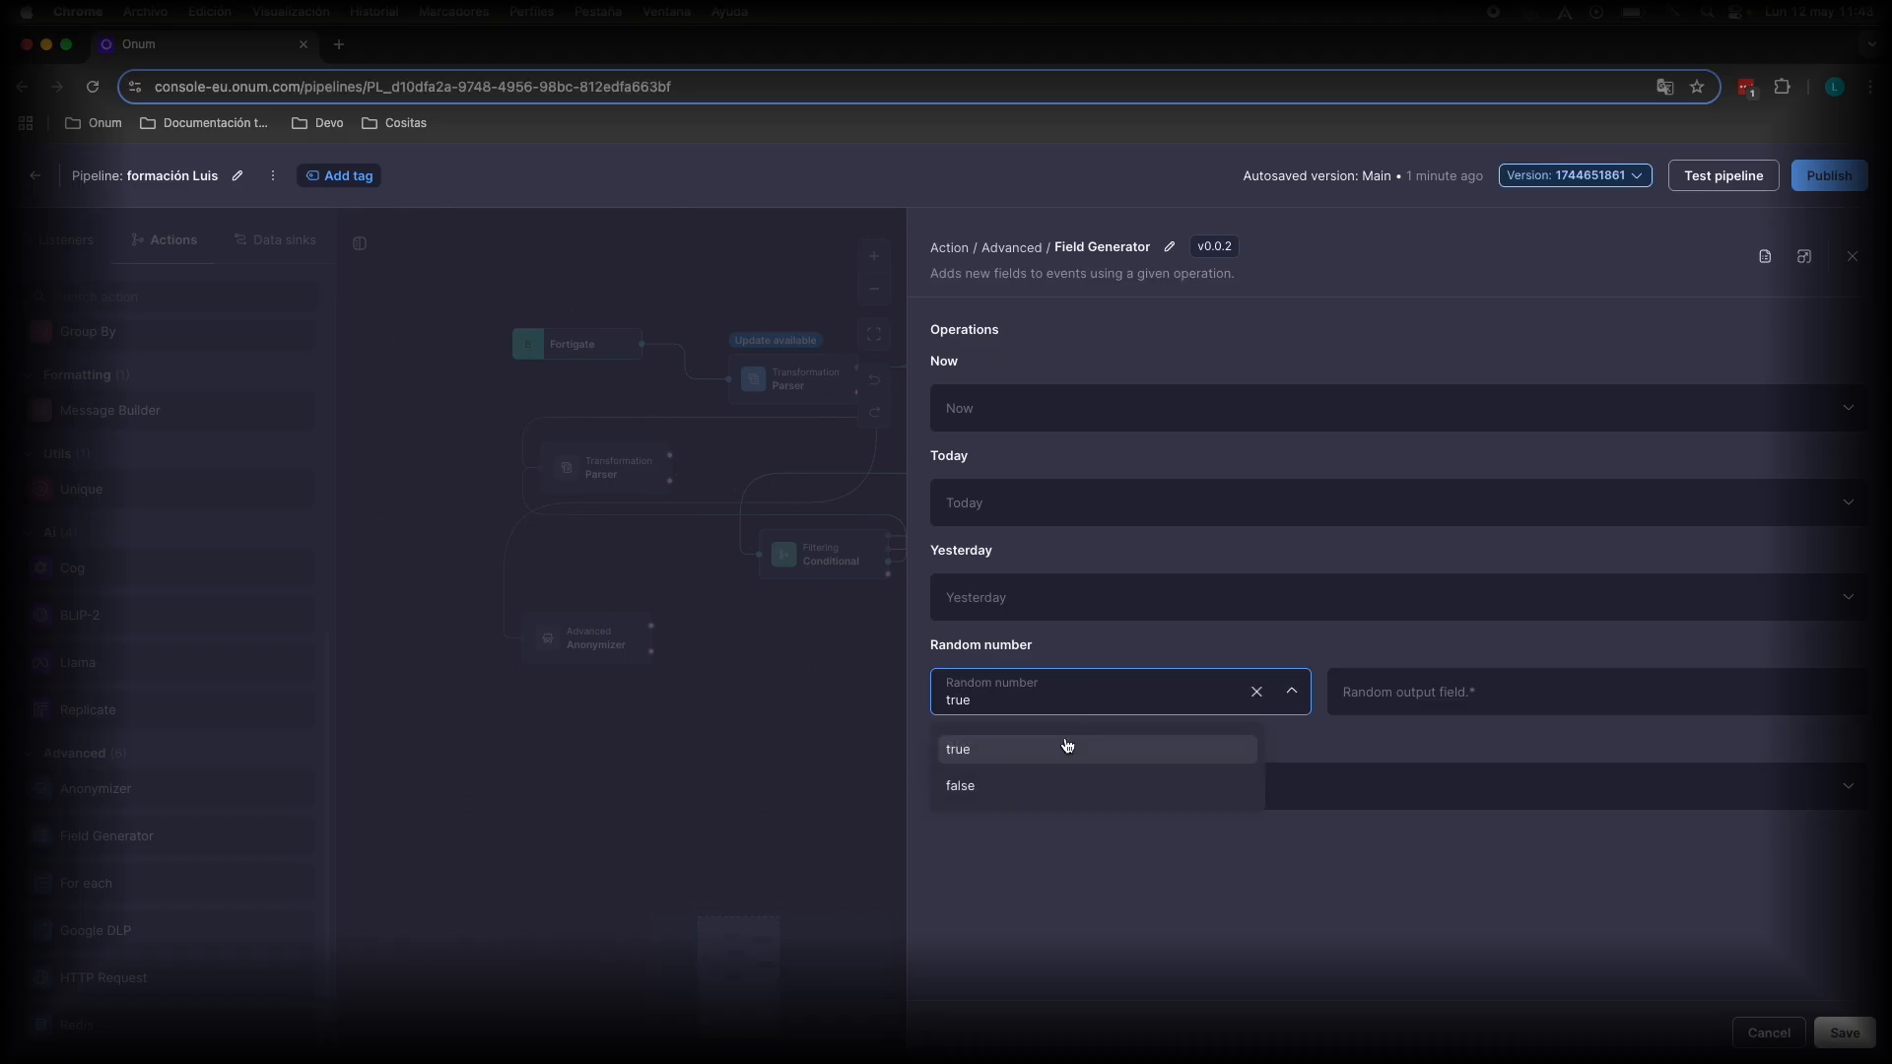
pyautogui.click(1019, 793)
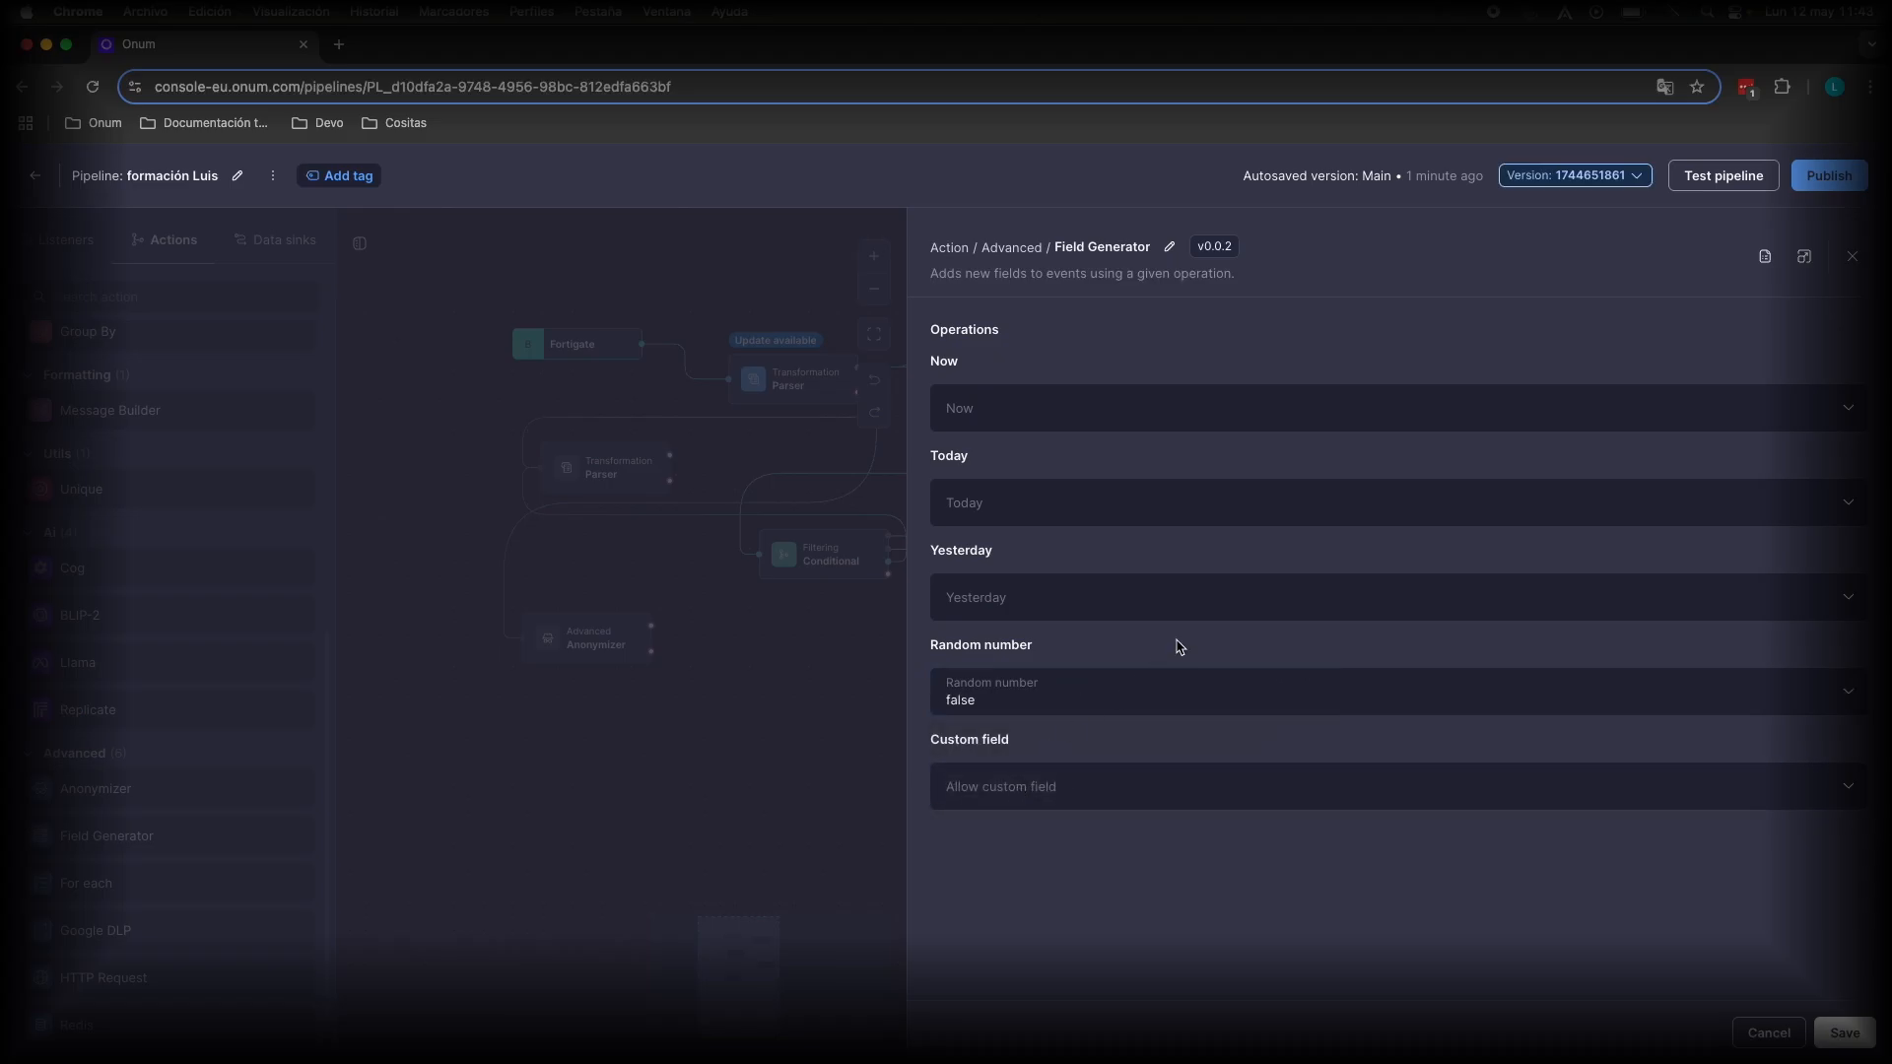
# Step: Try allowing a custom field, inspect its name, value and data type settings, and cancel the Field Generator configuration
pyautogui.click(1039, 789)
pyautogui.click(1041, 840)
pyautogui.click(1225, 853)
pyautogui.click(1381, 788)
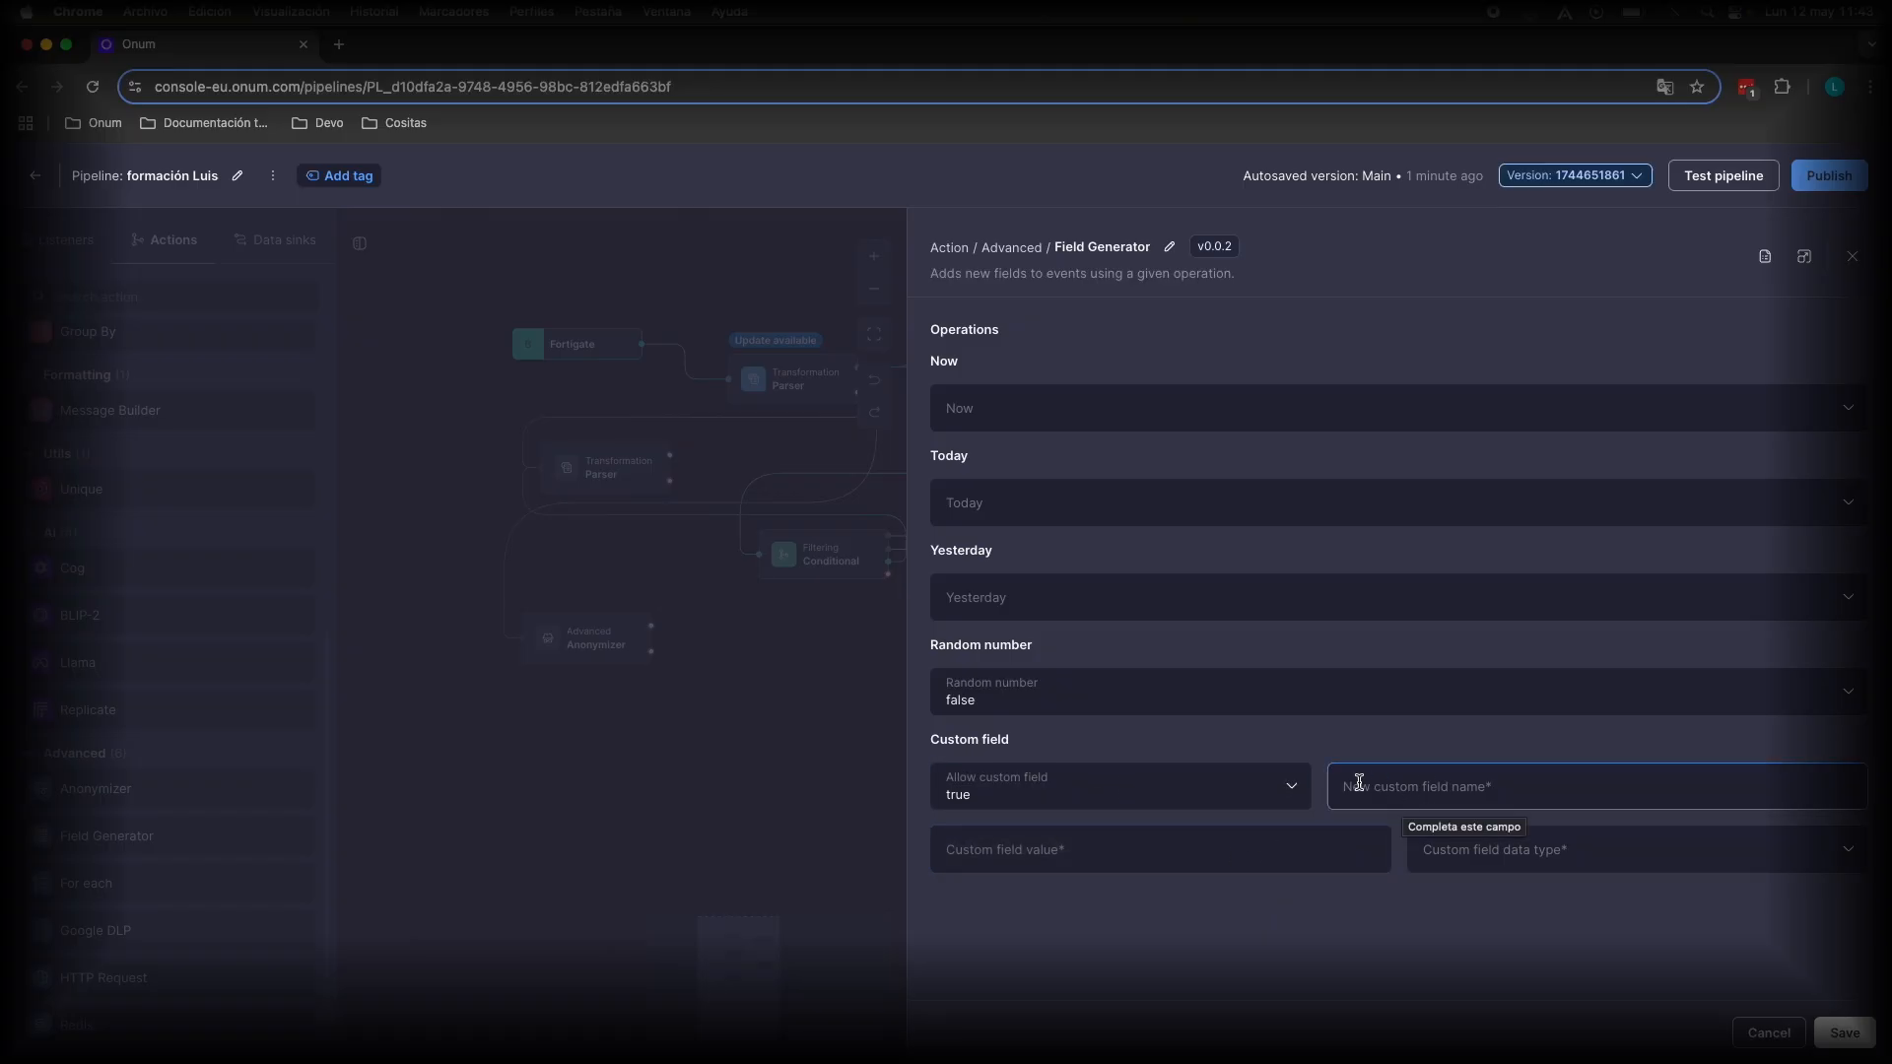
pyautogui.click(1030, 845)
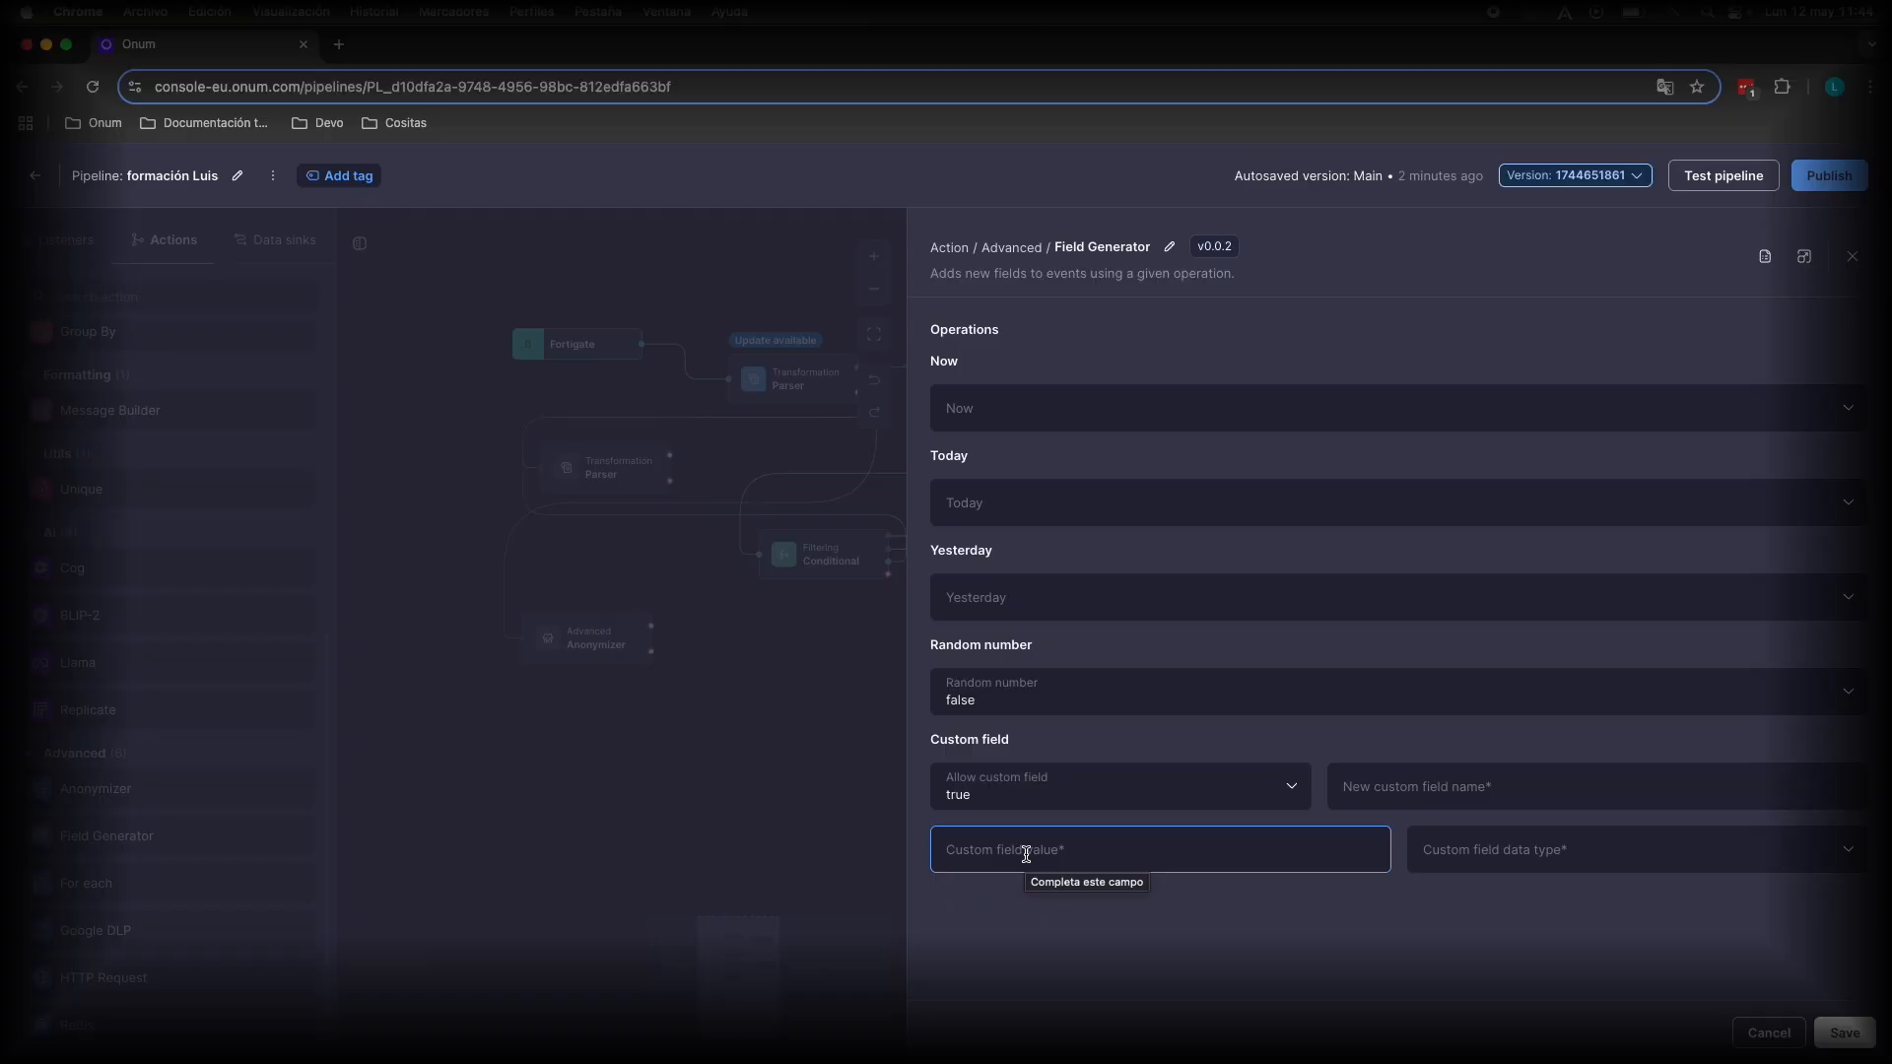
pyautogui.click(1504, 866)
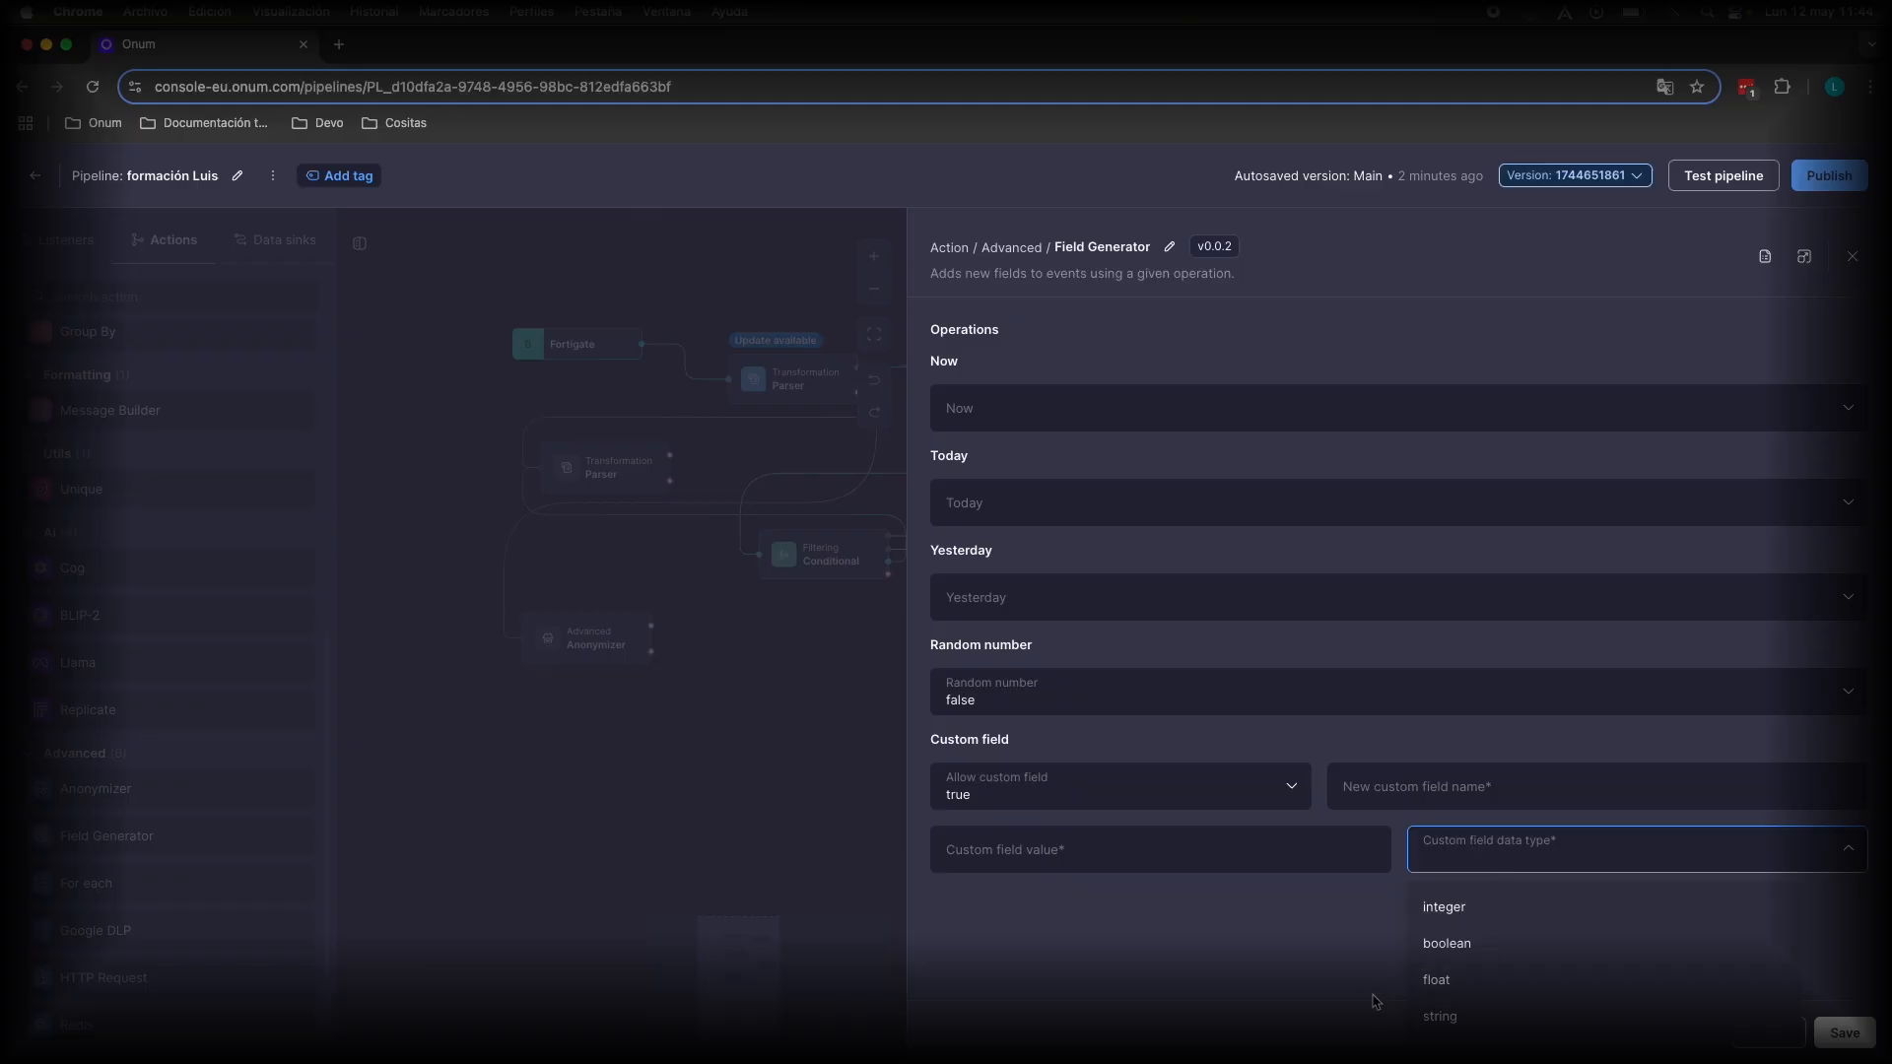
pyautogui.click(1399, 918)
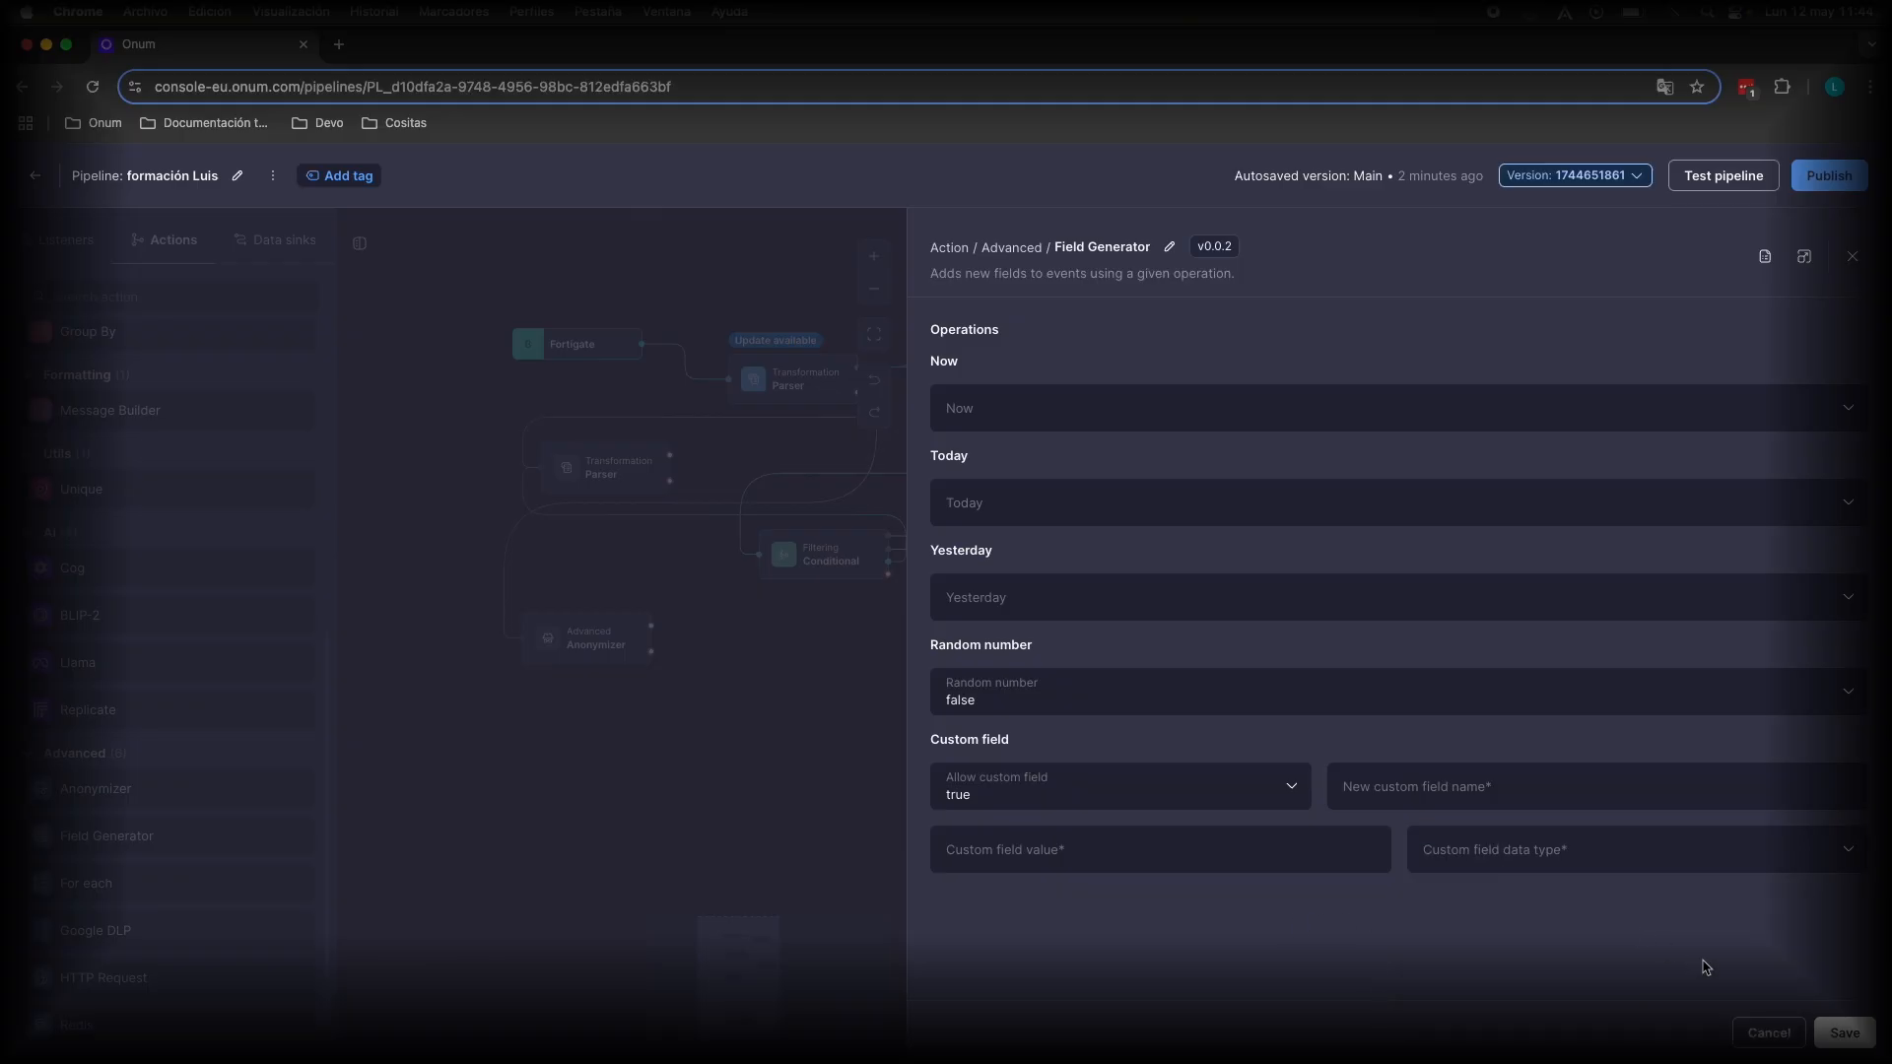
pyautogui.click(1774, 1035)
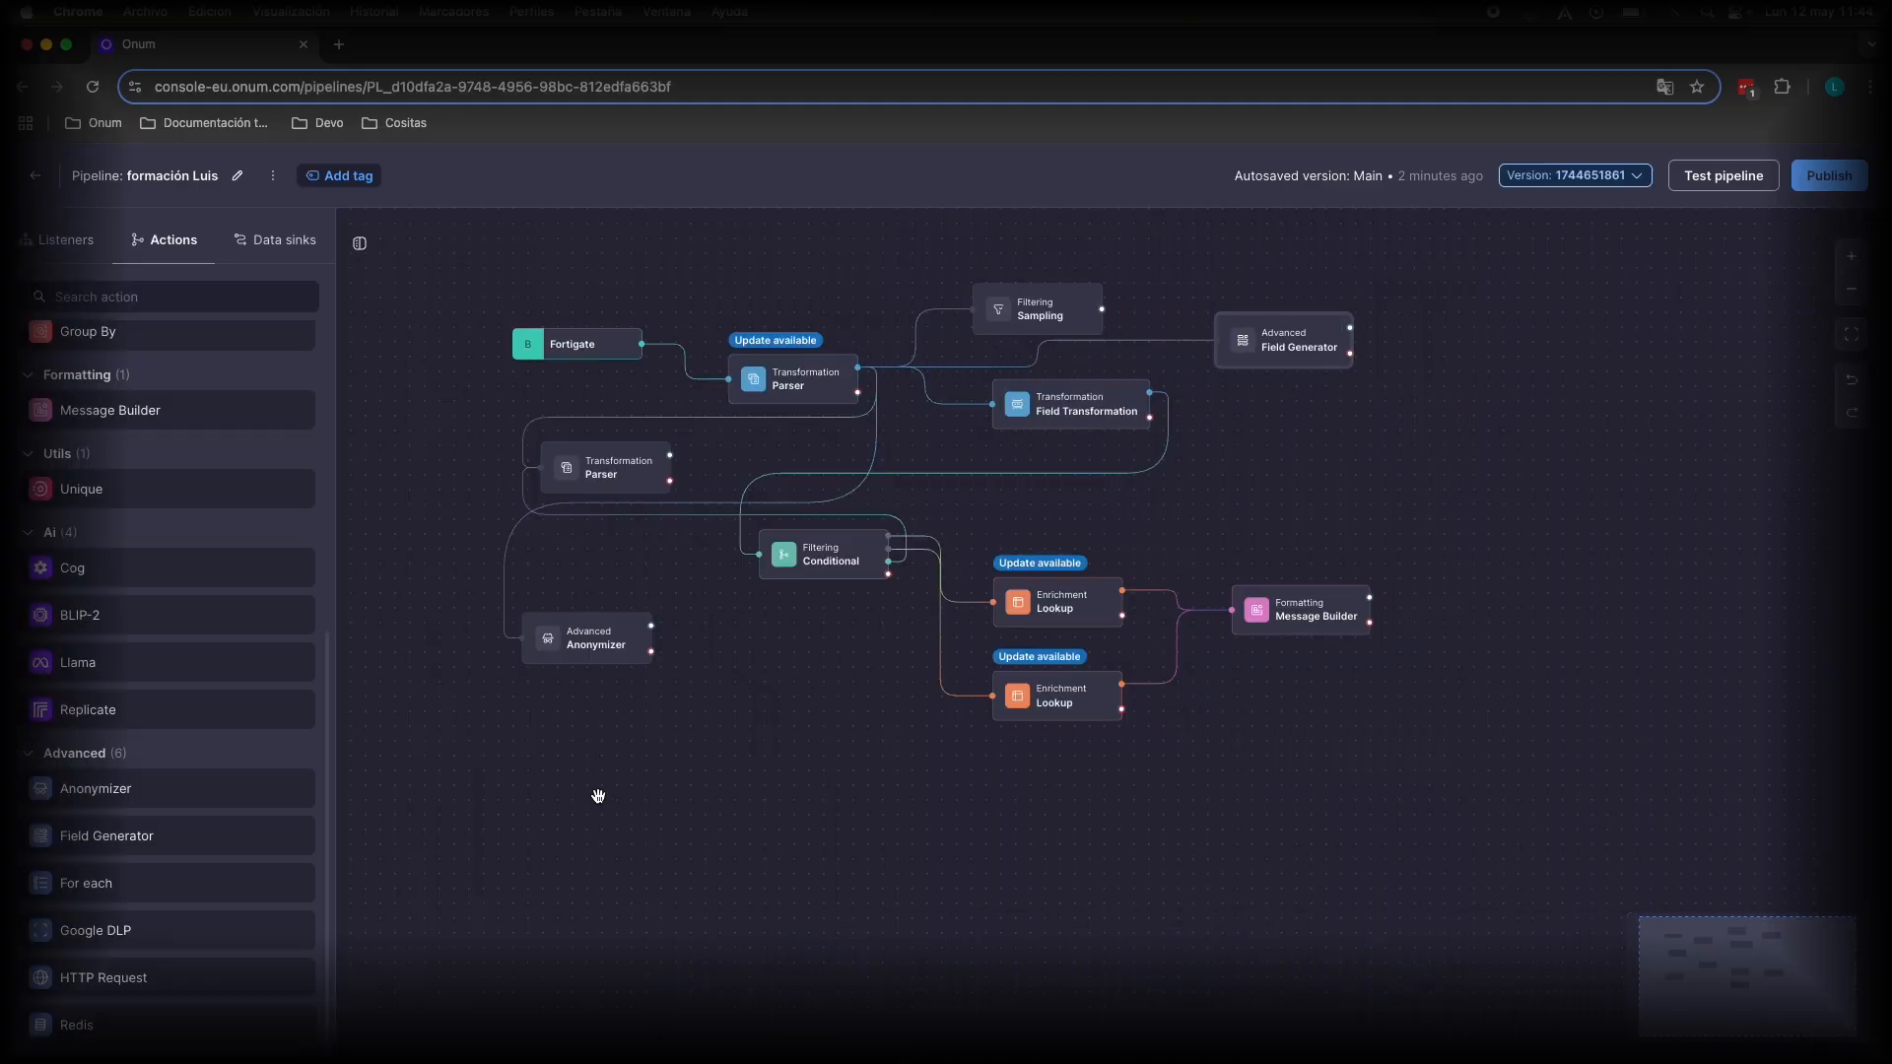
# Step: Add an HTTP Request action below the Field Generator and connect the Fortigate-fed Parser's output to it
pyautogui.moveTo(143, 869)
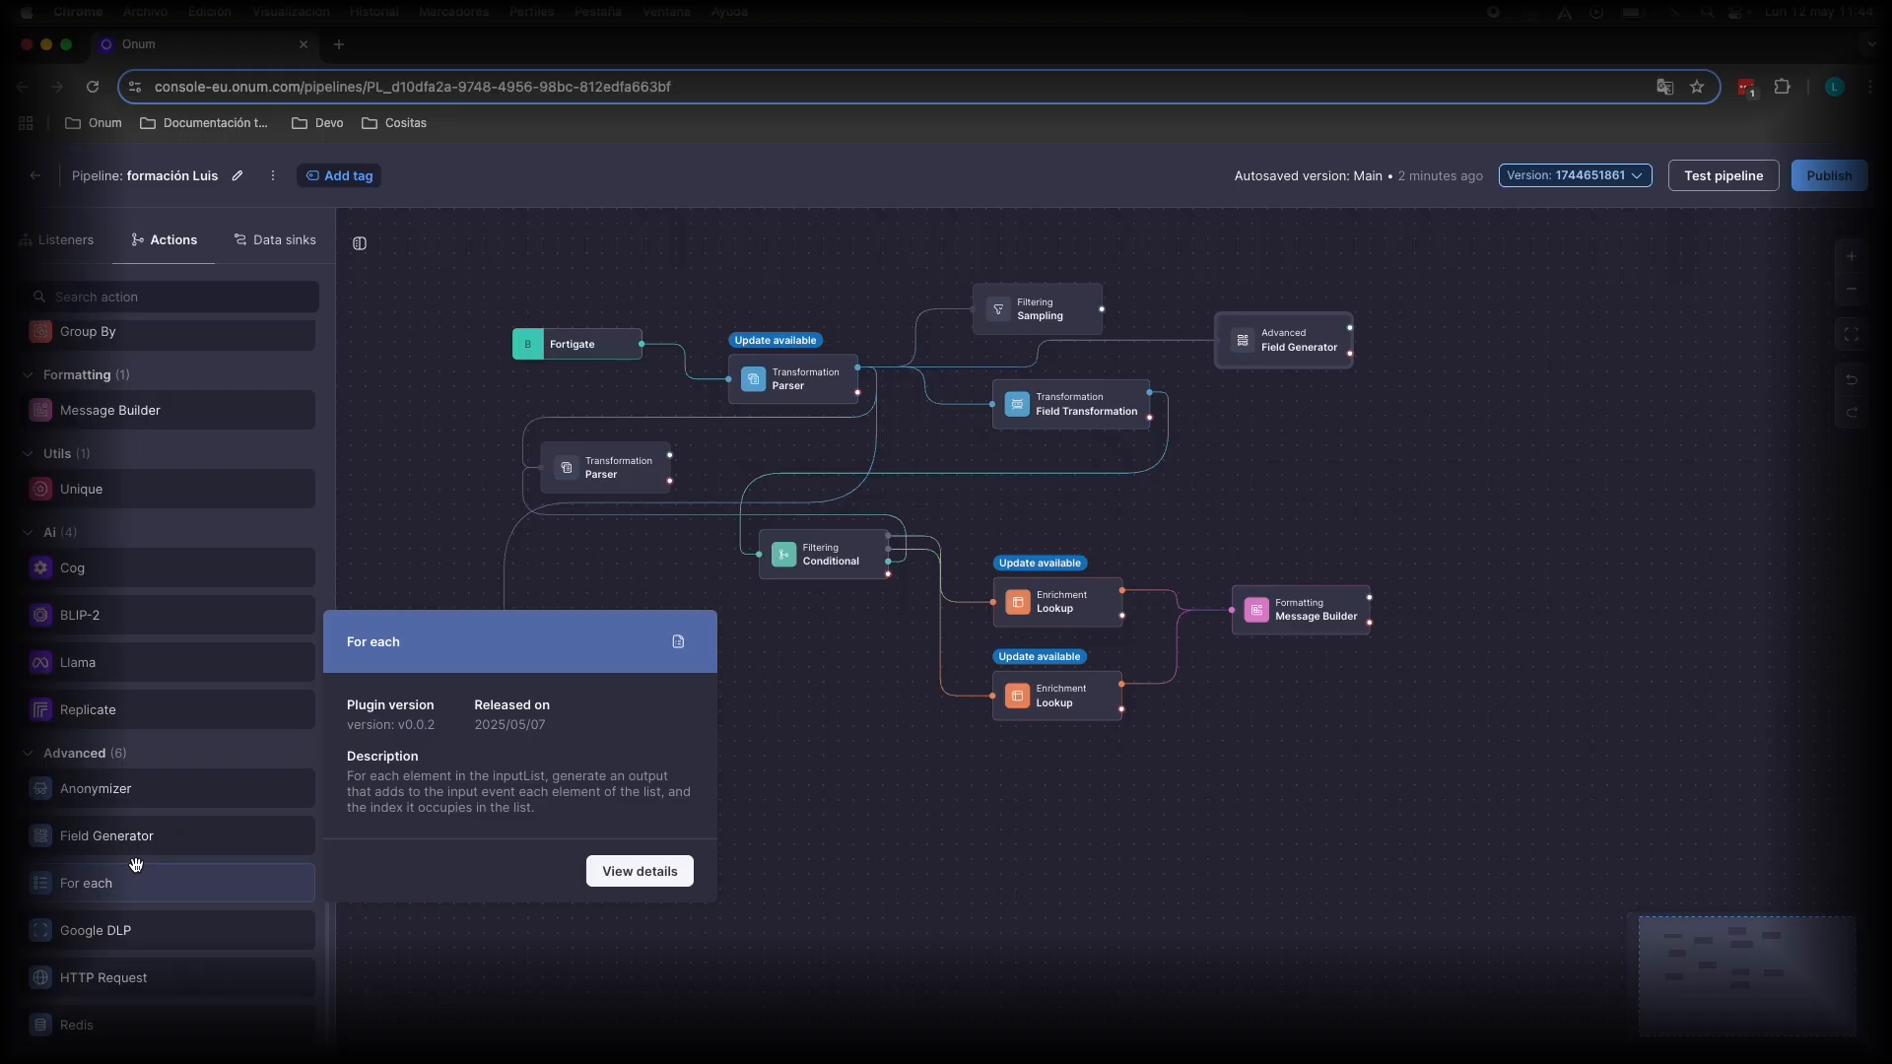
pyautogui.moveTo(166, 935)
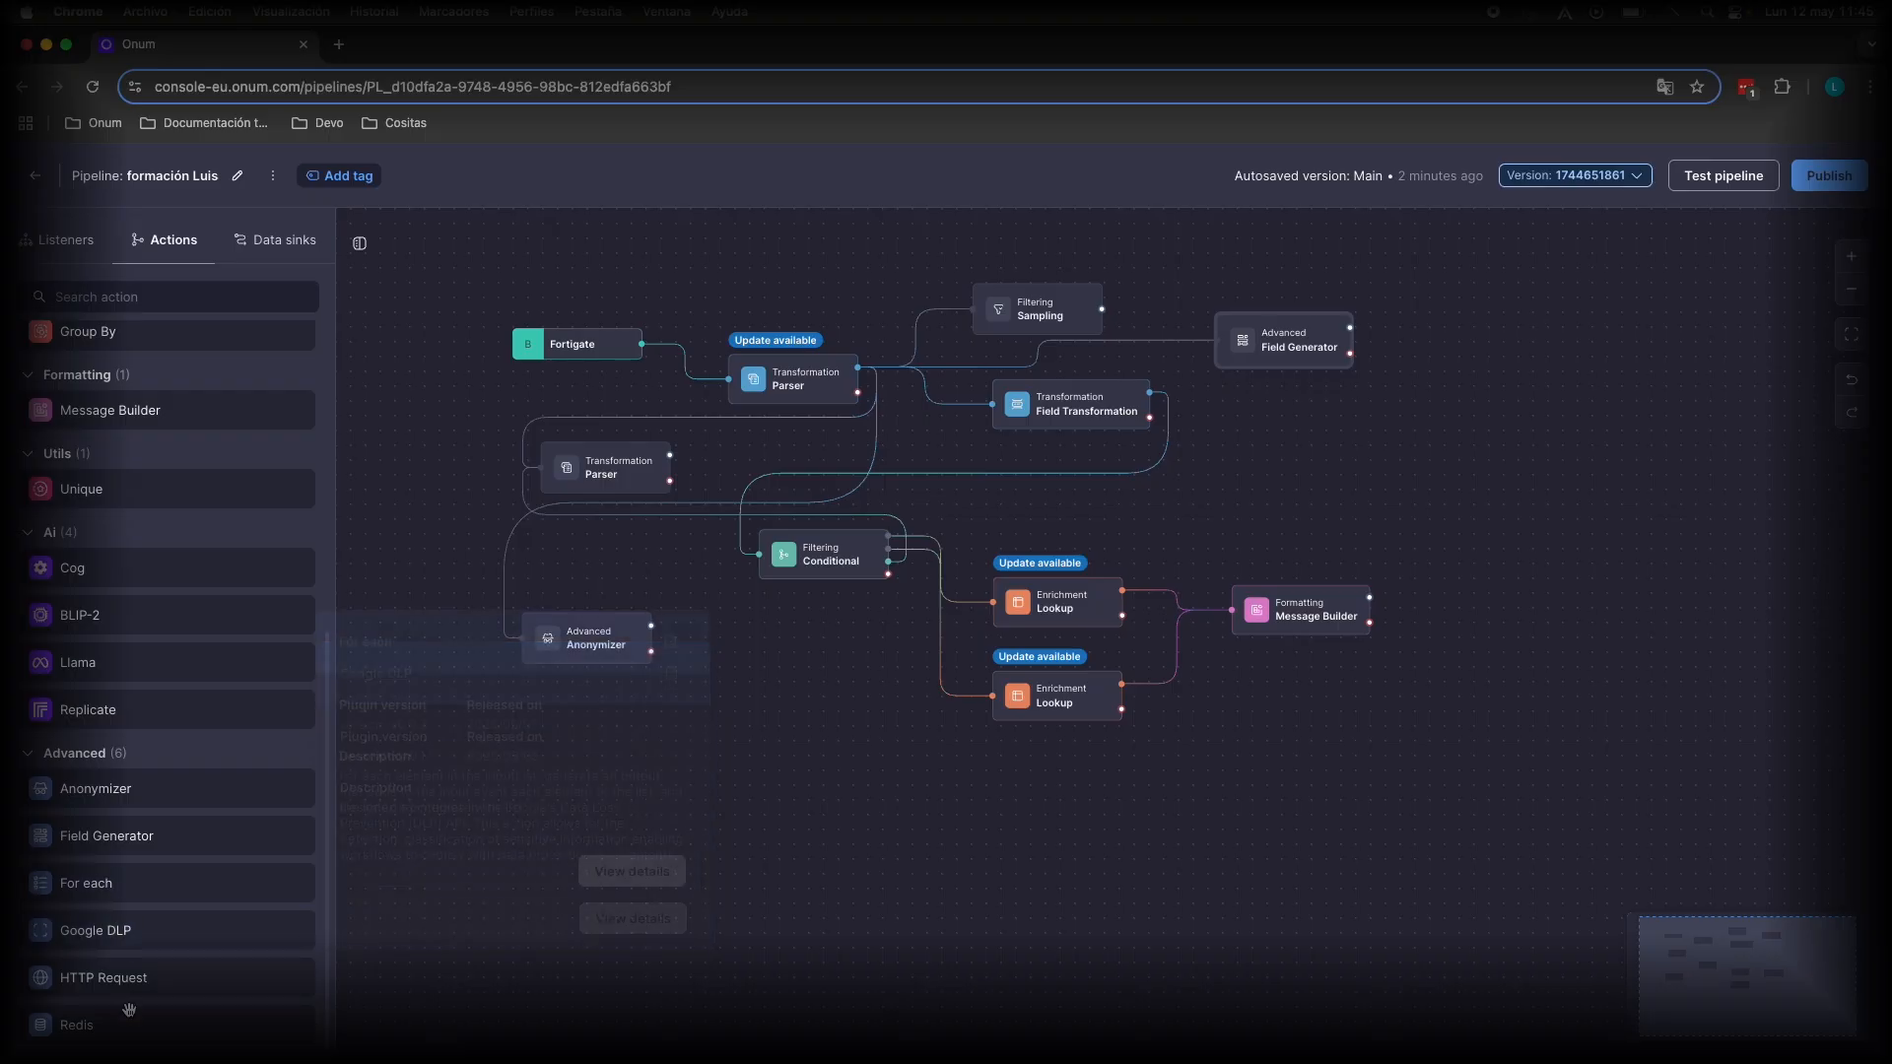
pyautogui.moveTo(138, 1037)
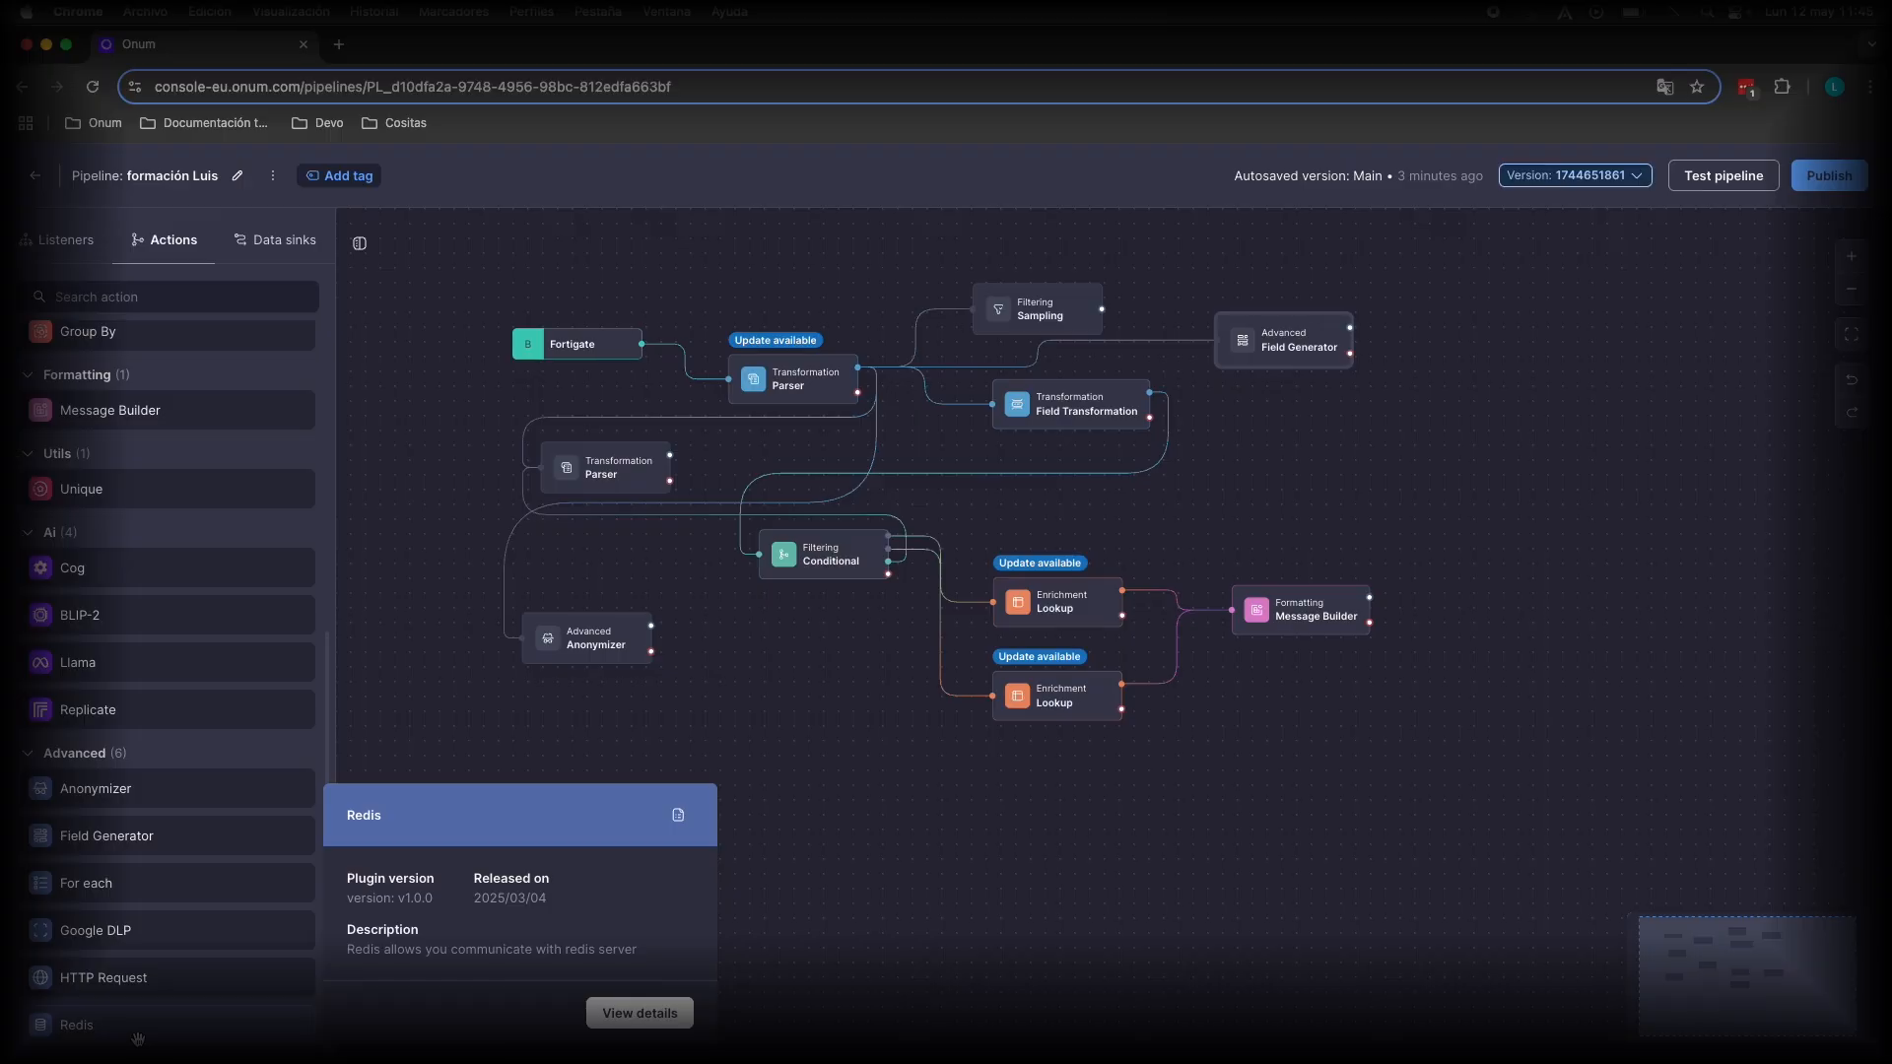
pyautogui.moveTo(138, 978); pyautogui.dragTo(1364, 437)
pyautogui.moveTo(858, 369); pyautogui.dragTo(1241, 447)
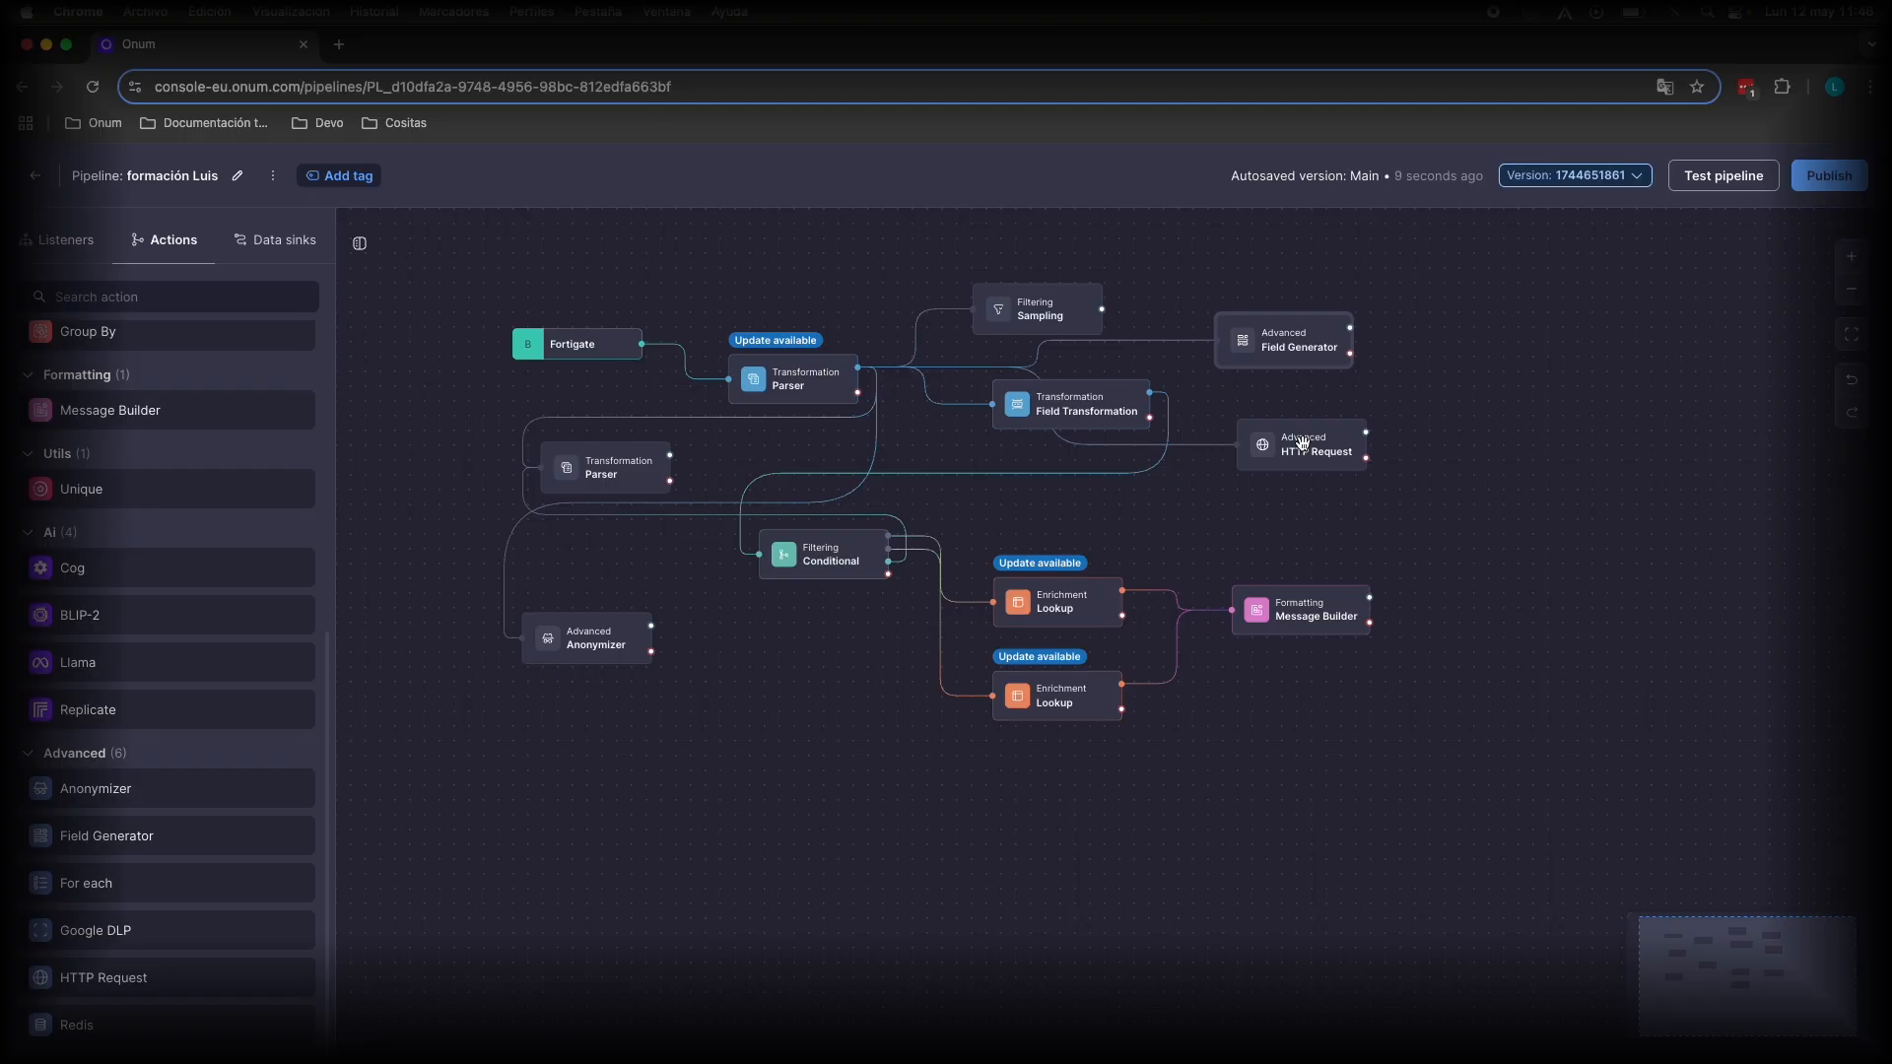
# Step: Open the HTTP Request settings, check the available HTTP methods, and set the server URL to ${path}
pyautogui.click(1302, 443)
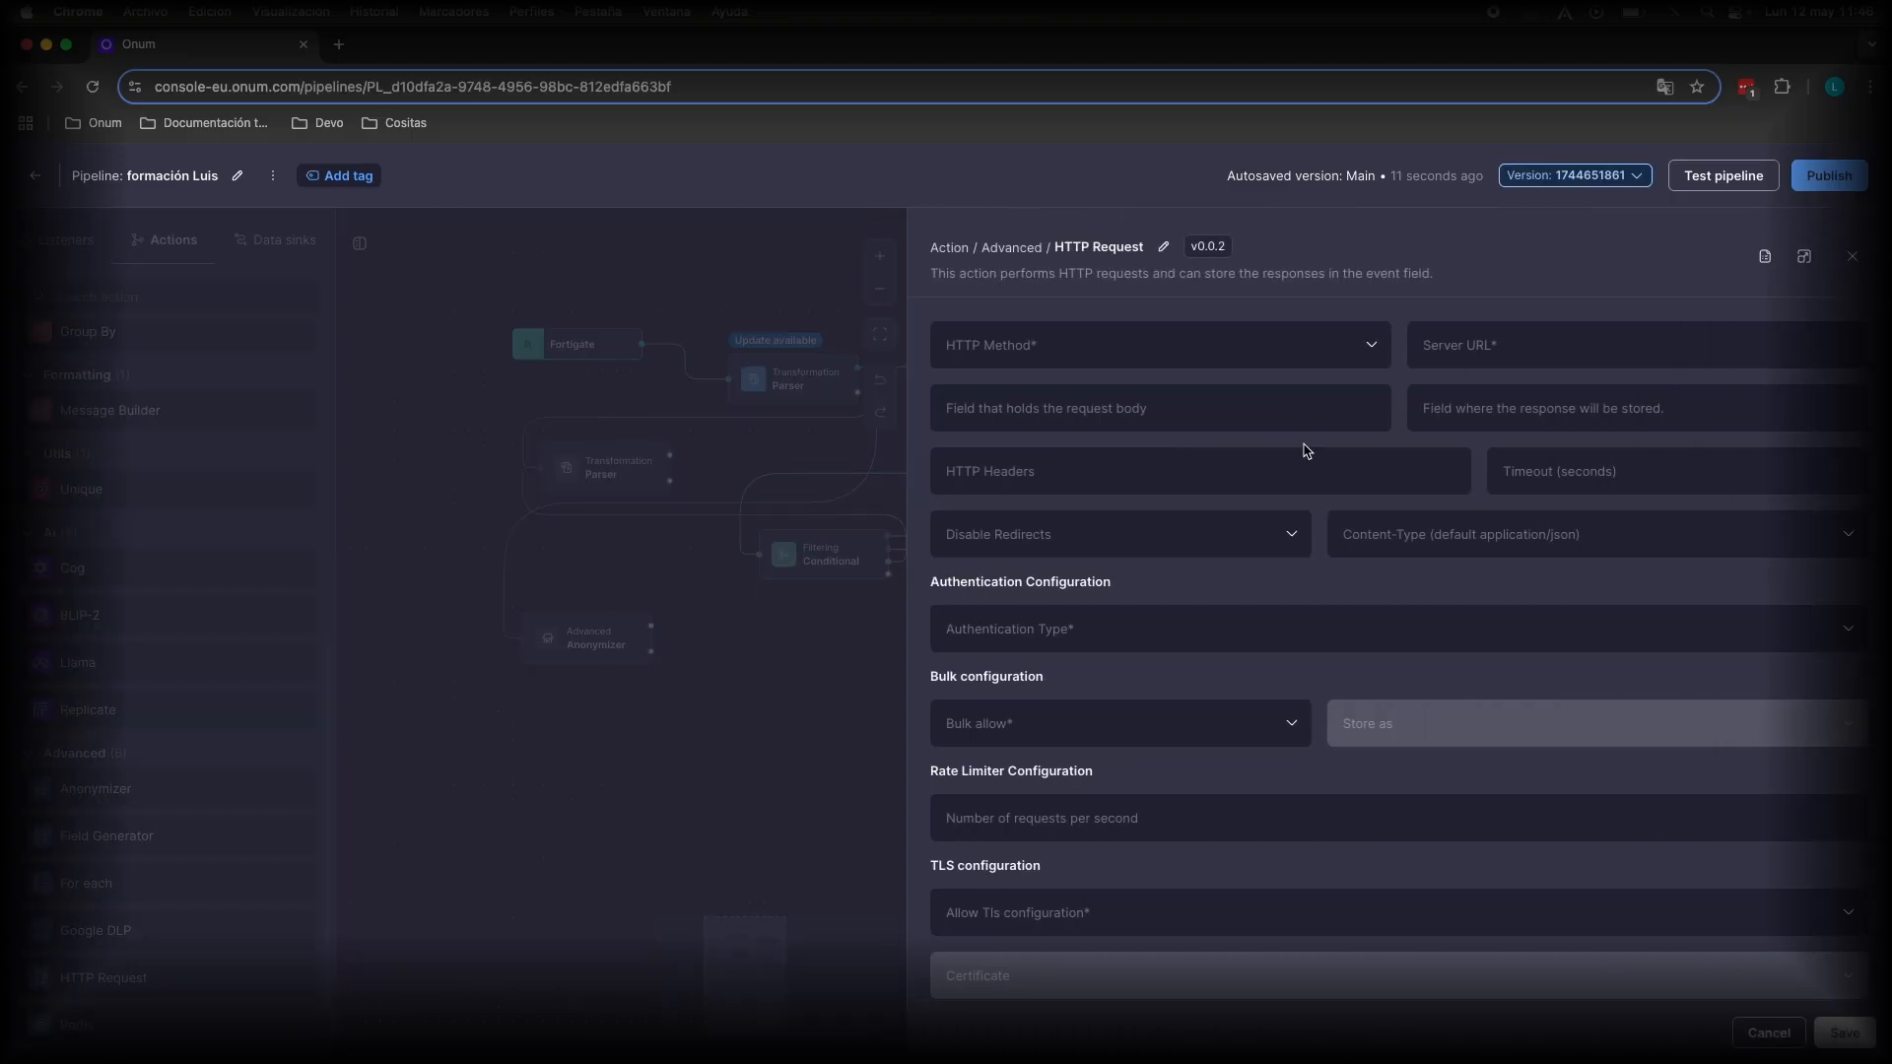
pyautogui.click(1138, 337)
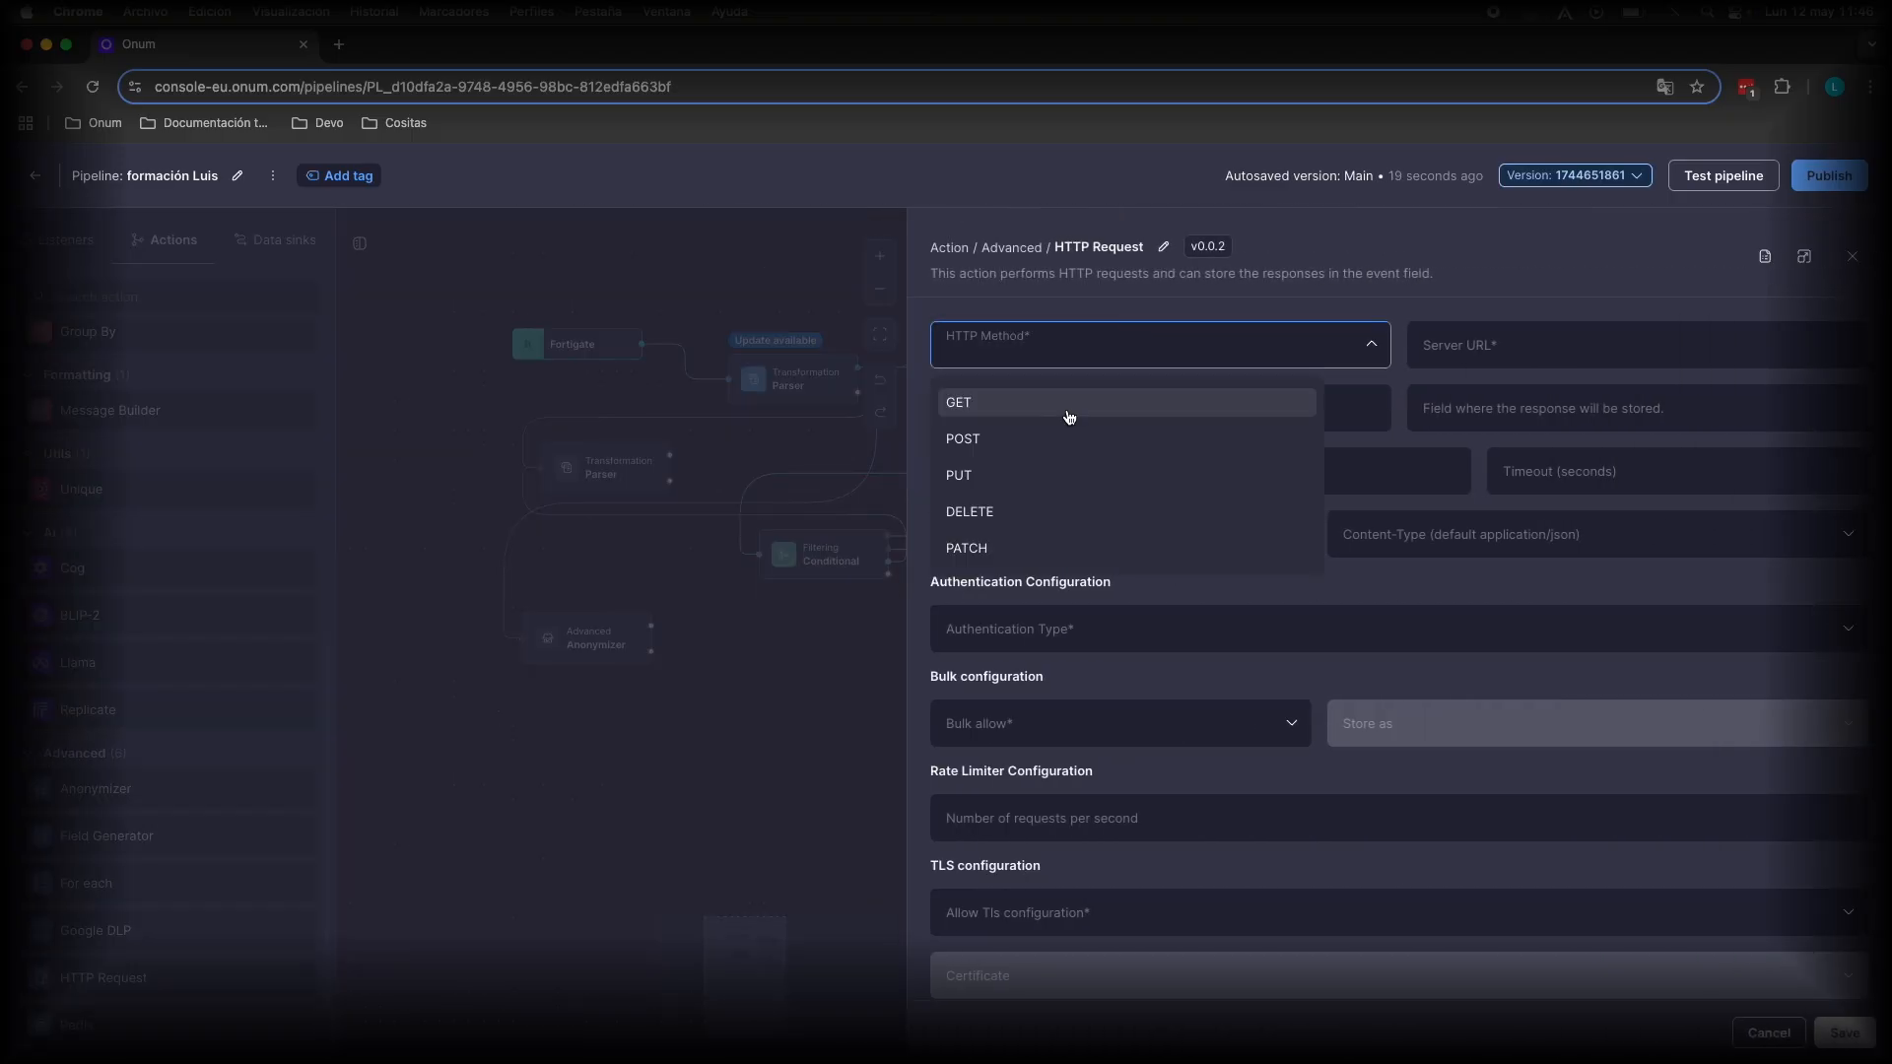
pyautogui.click(1480, 344)
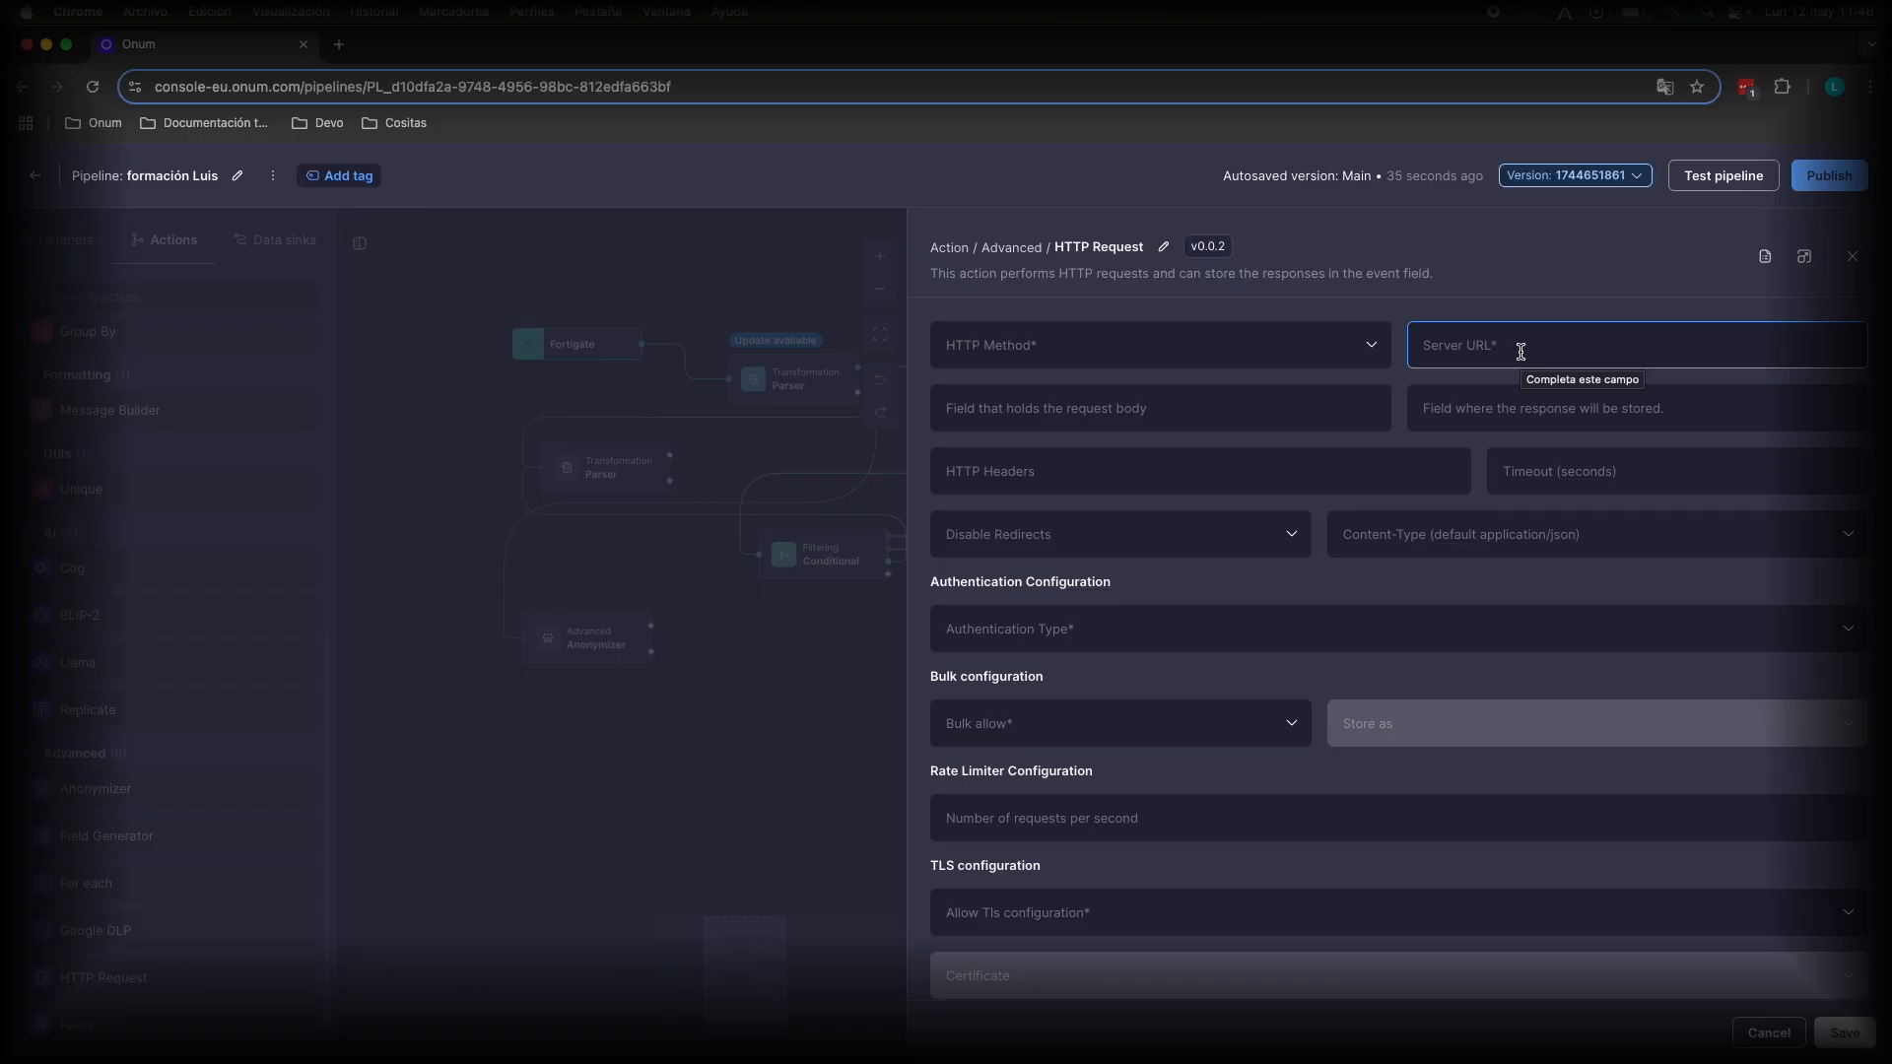
pyautogui.click(1479, 350)
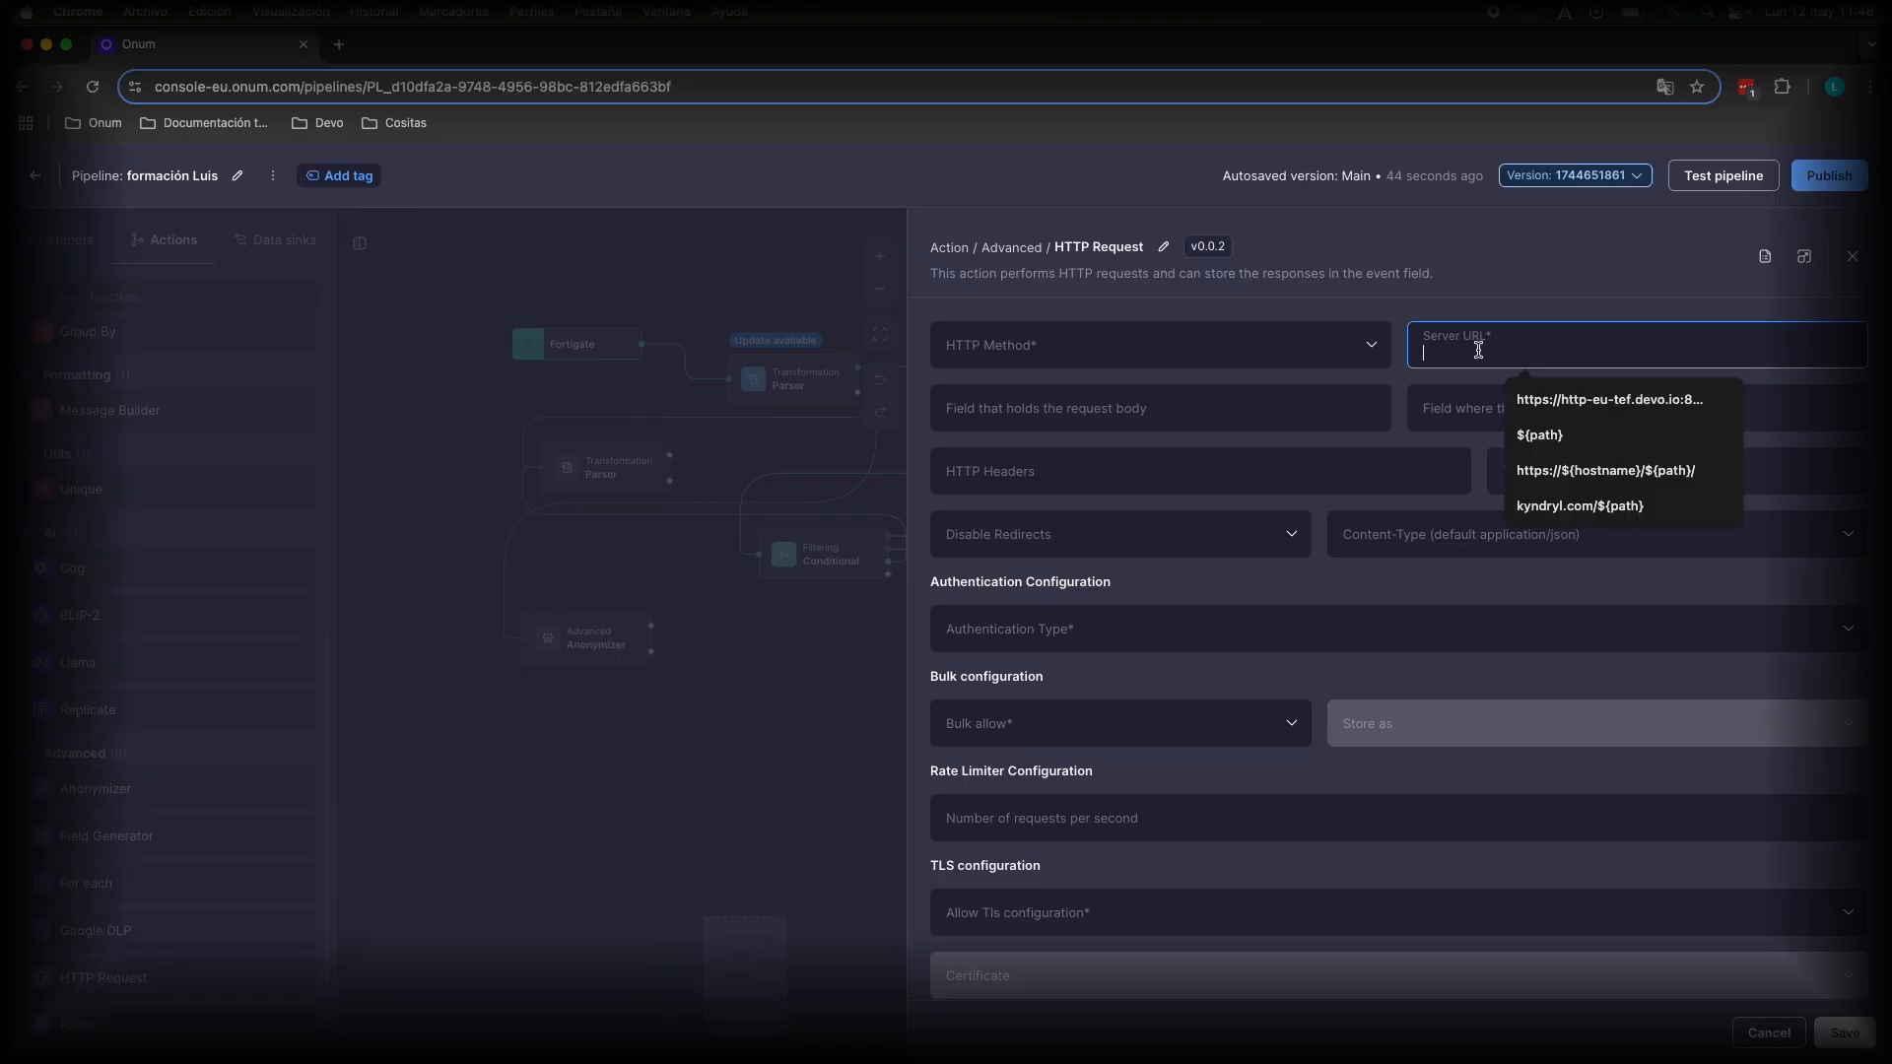
pyautogui.write('$')
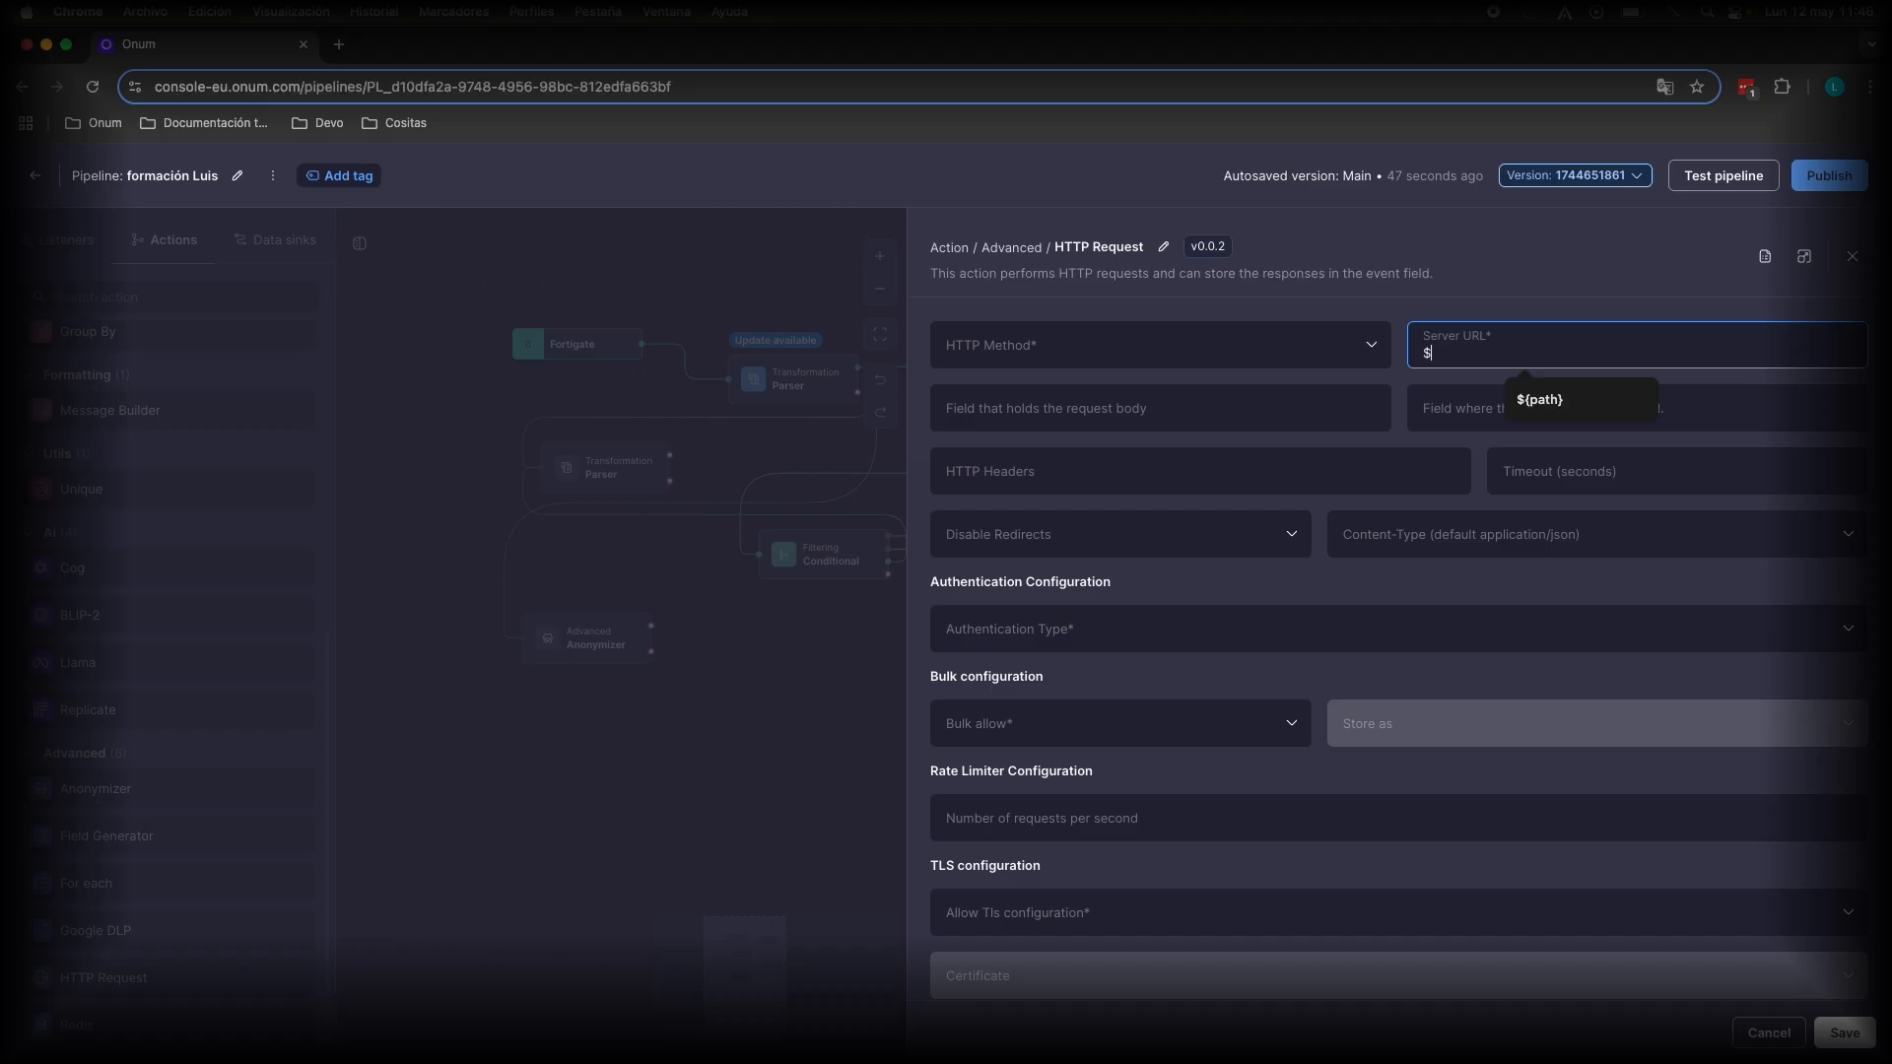
pyautogui.write('{')
pyautogui.press('Return')
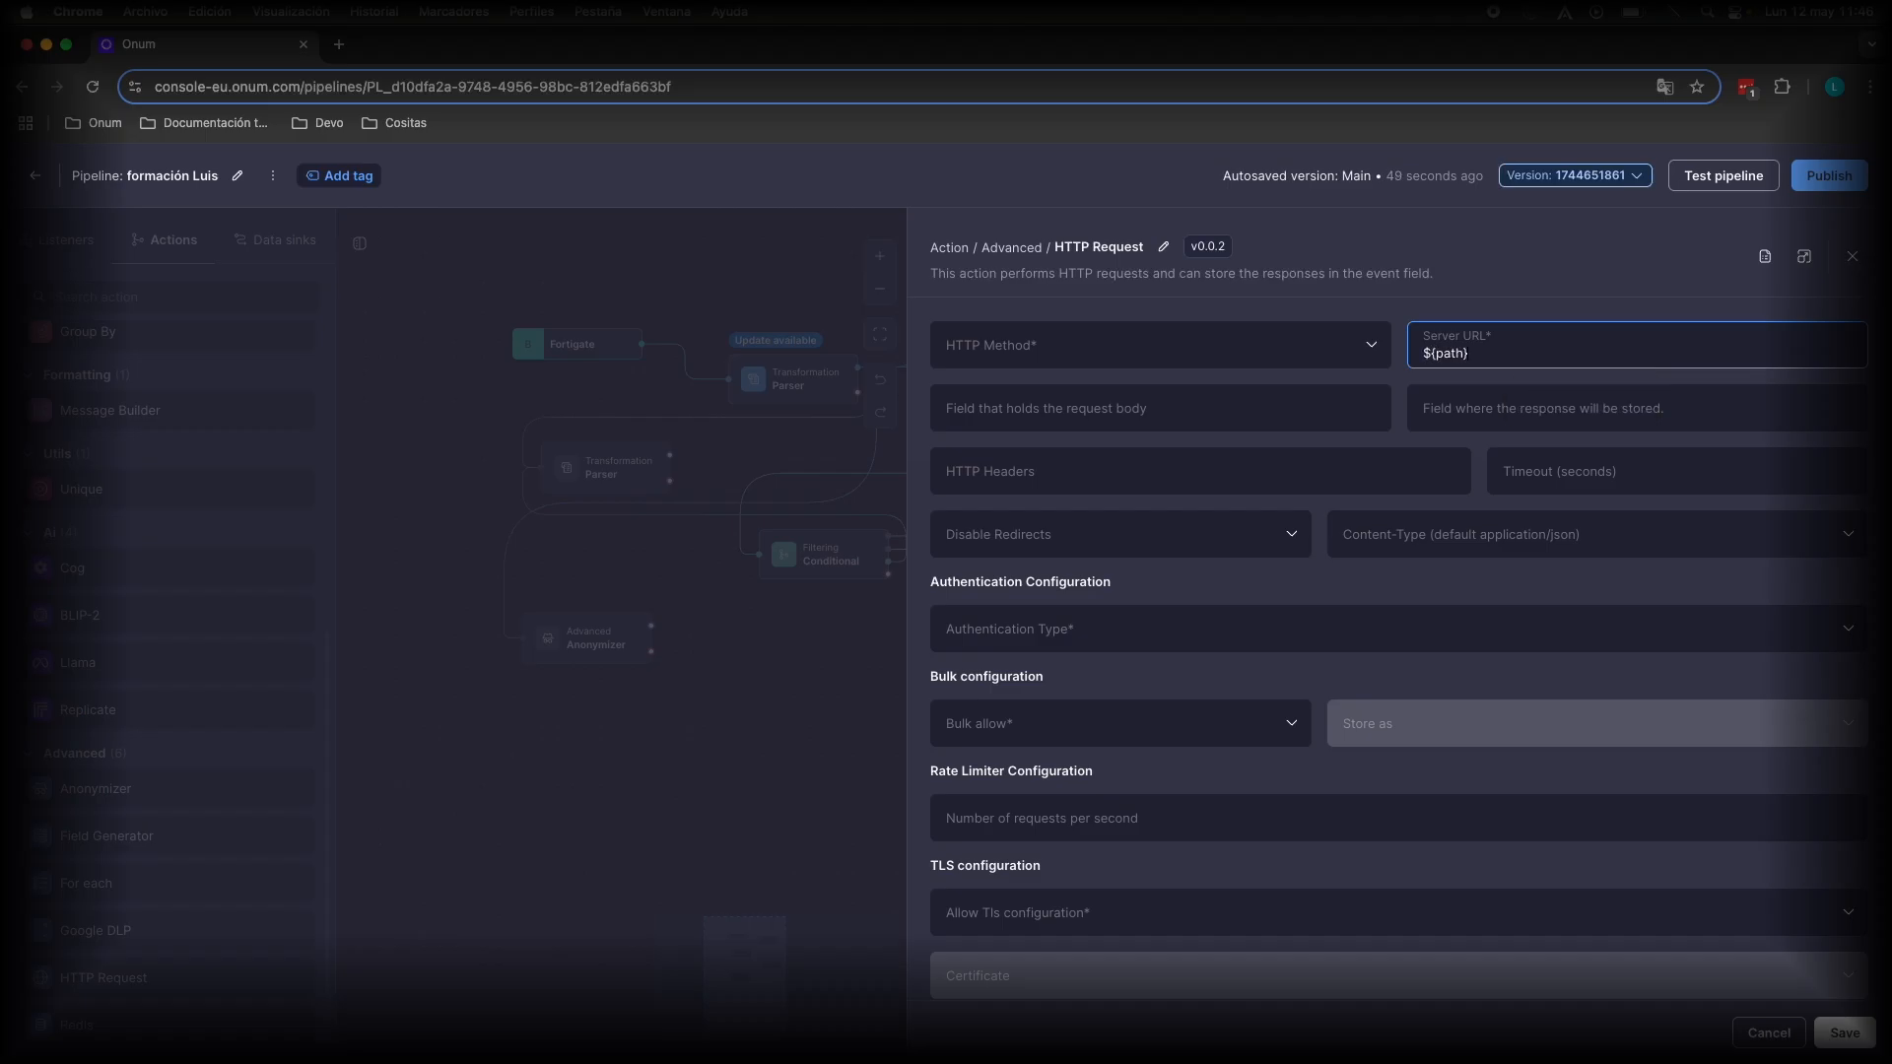
pyautogui.moveTo(1435, 355); pyautogui.dragTo(1465, 356)
# Step: Examine the request body, response storage, HTTP headers and authentication type settings of the HTTP Request action
pyautogui.click(954, 419)
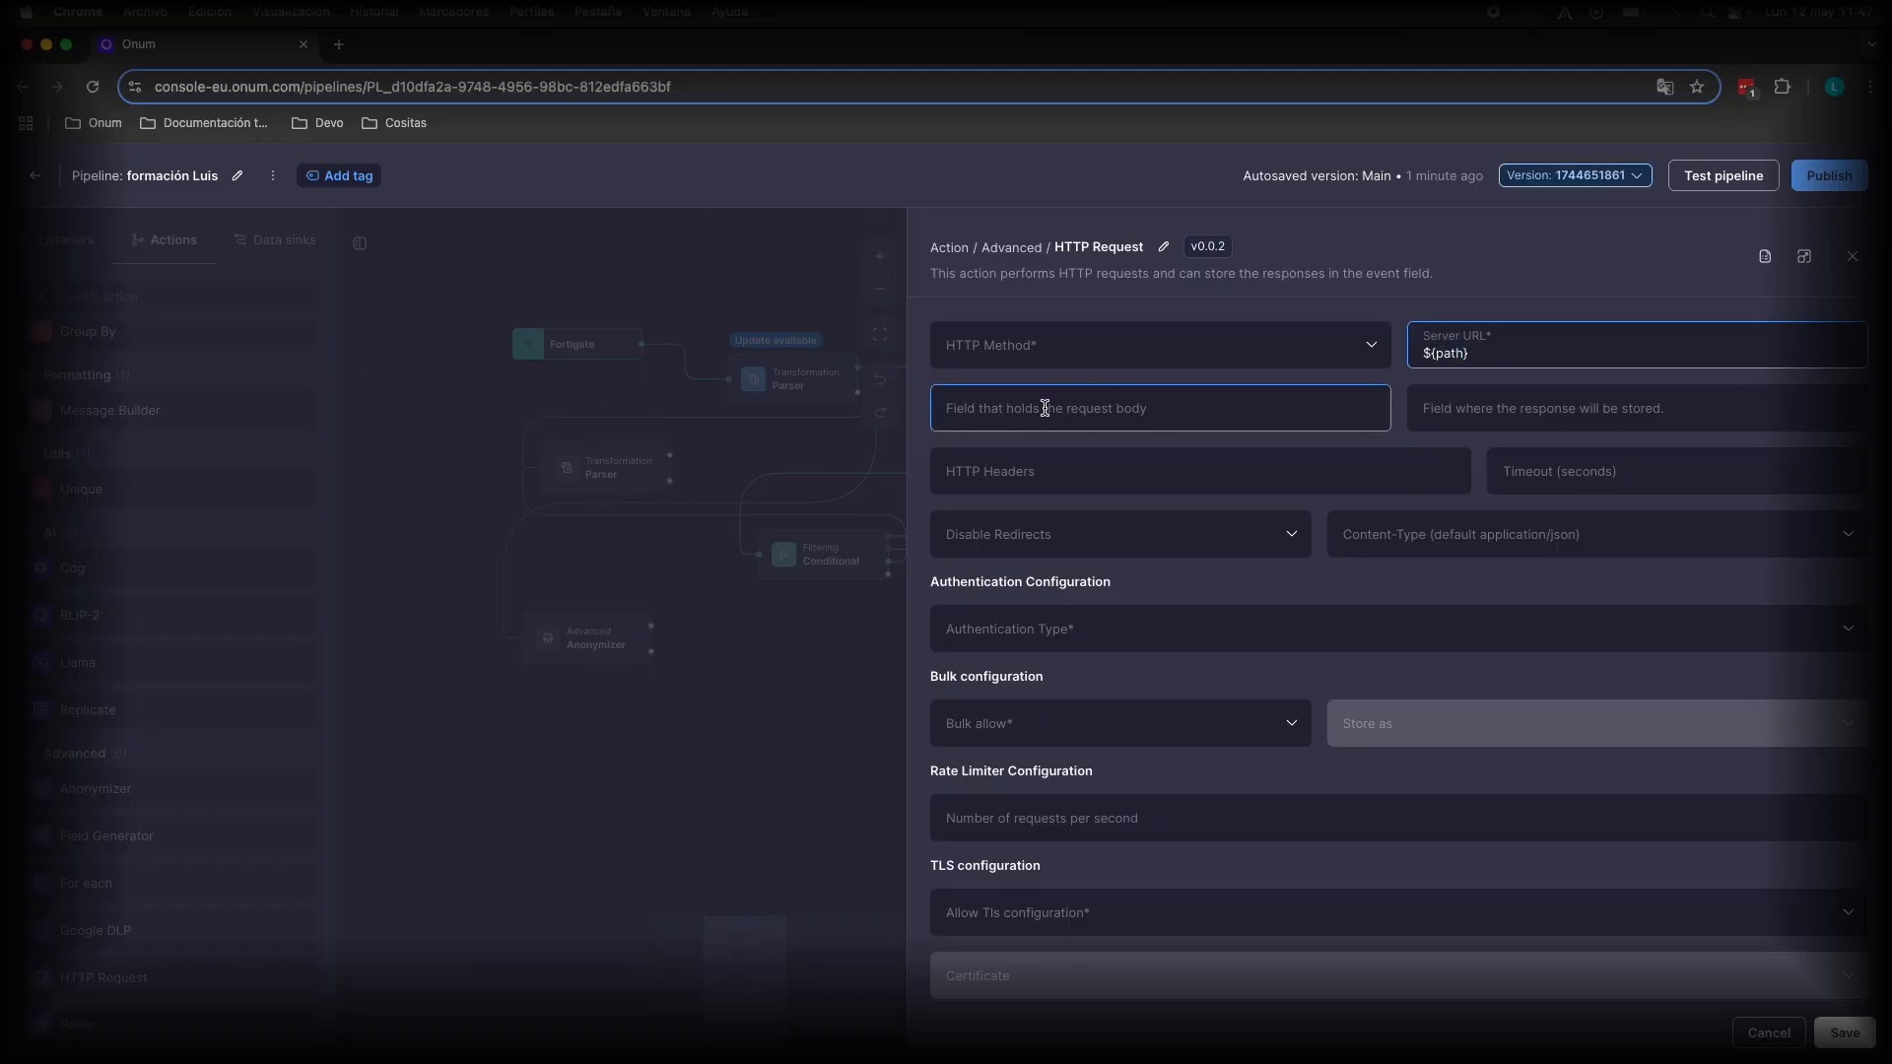
pyautogui.click(1547, 420)
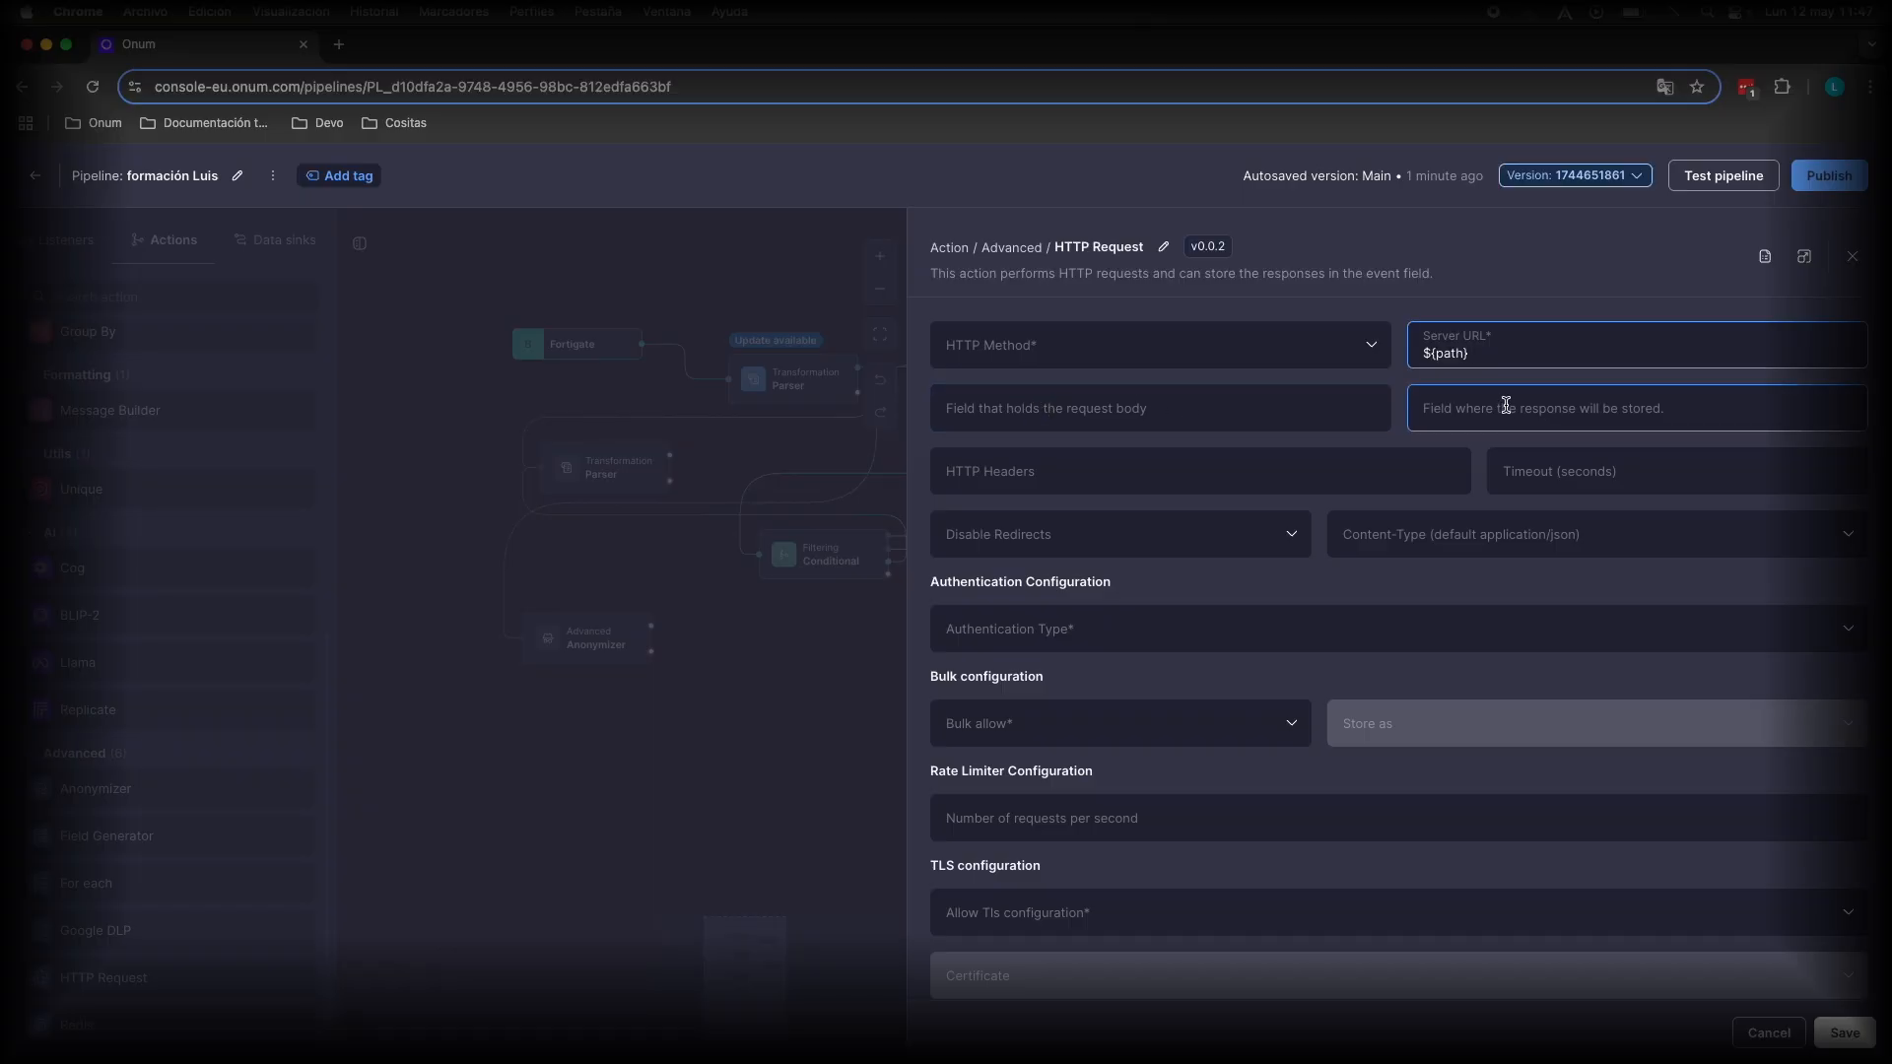
pyautogui.click(1174, 486)
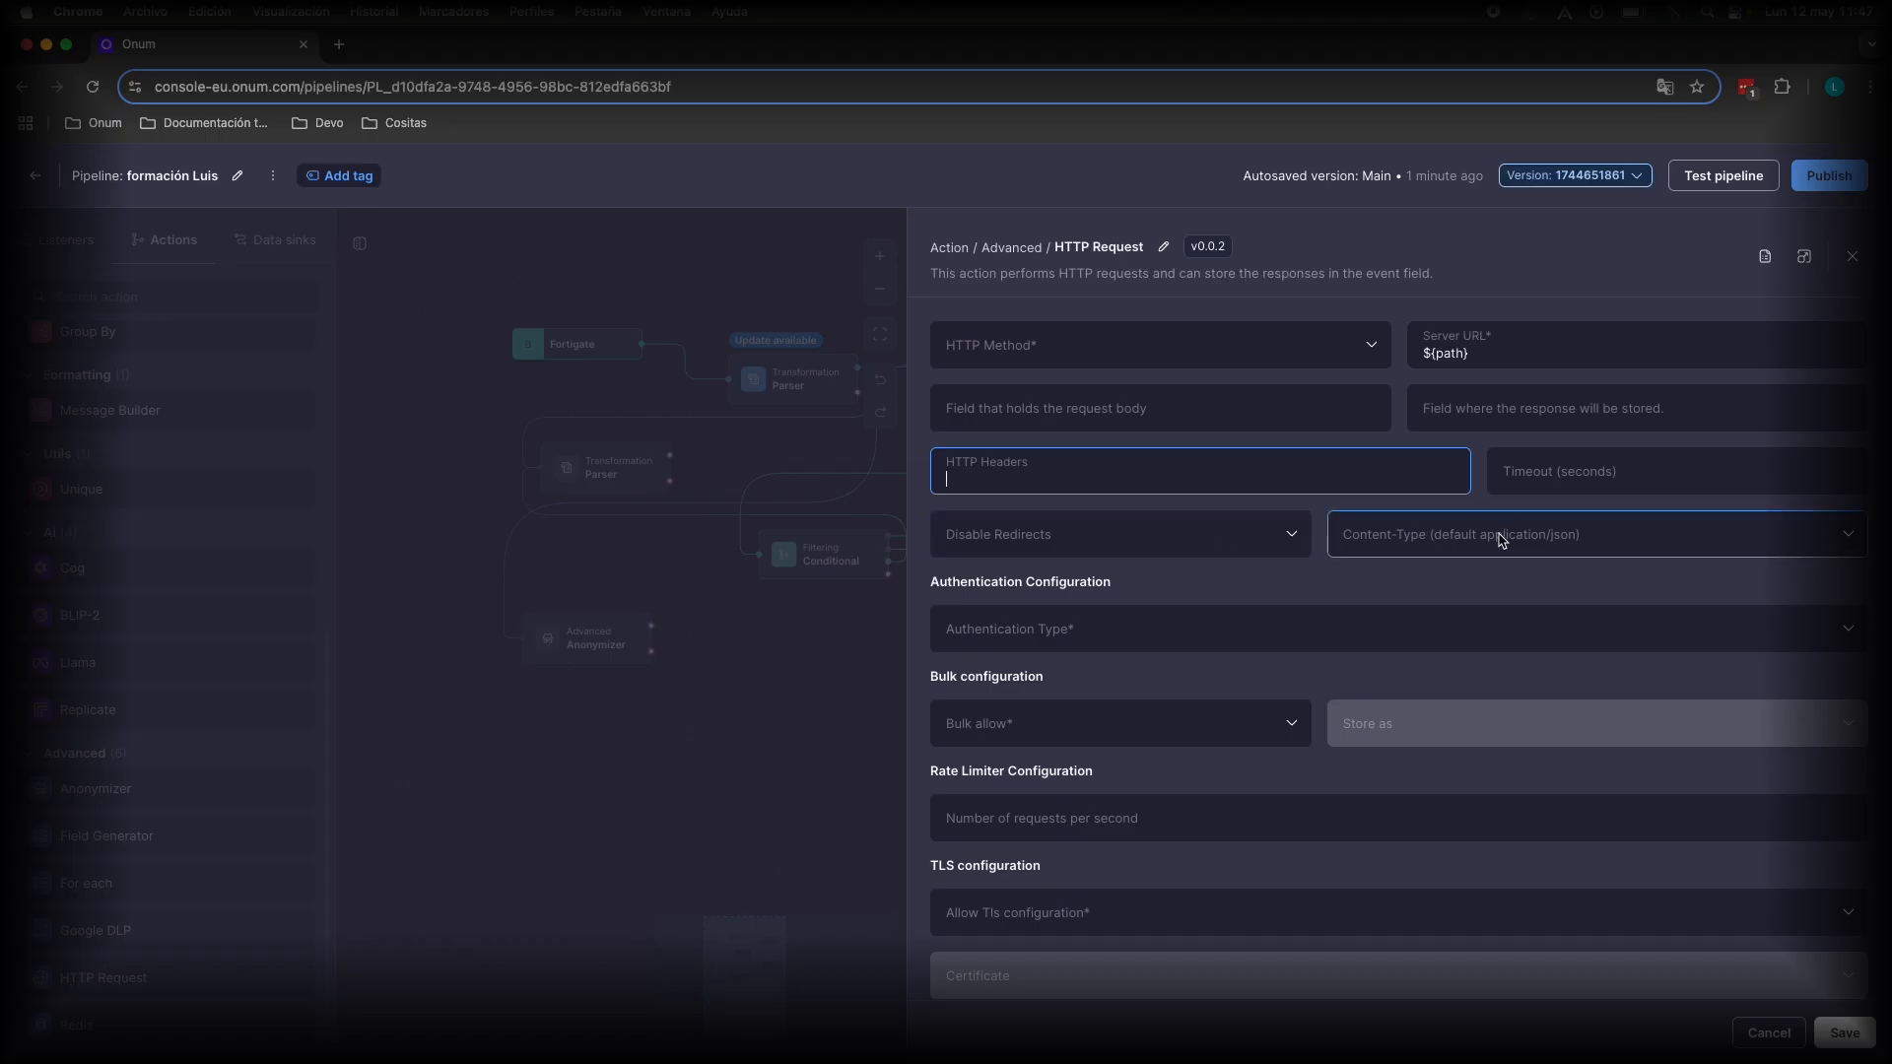
pyautogui.click(1157, 627)
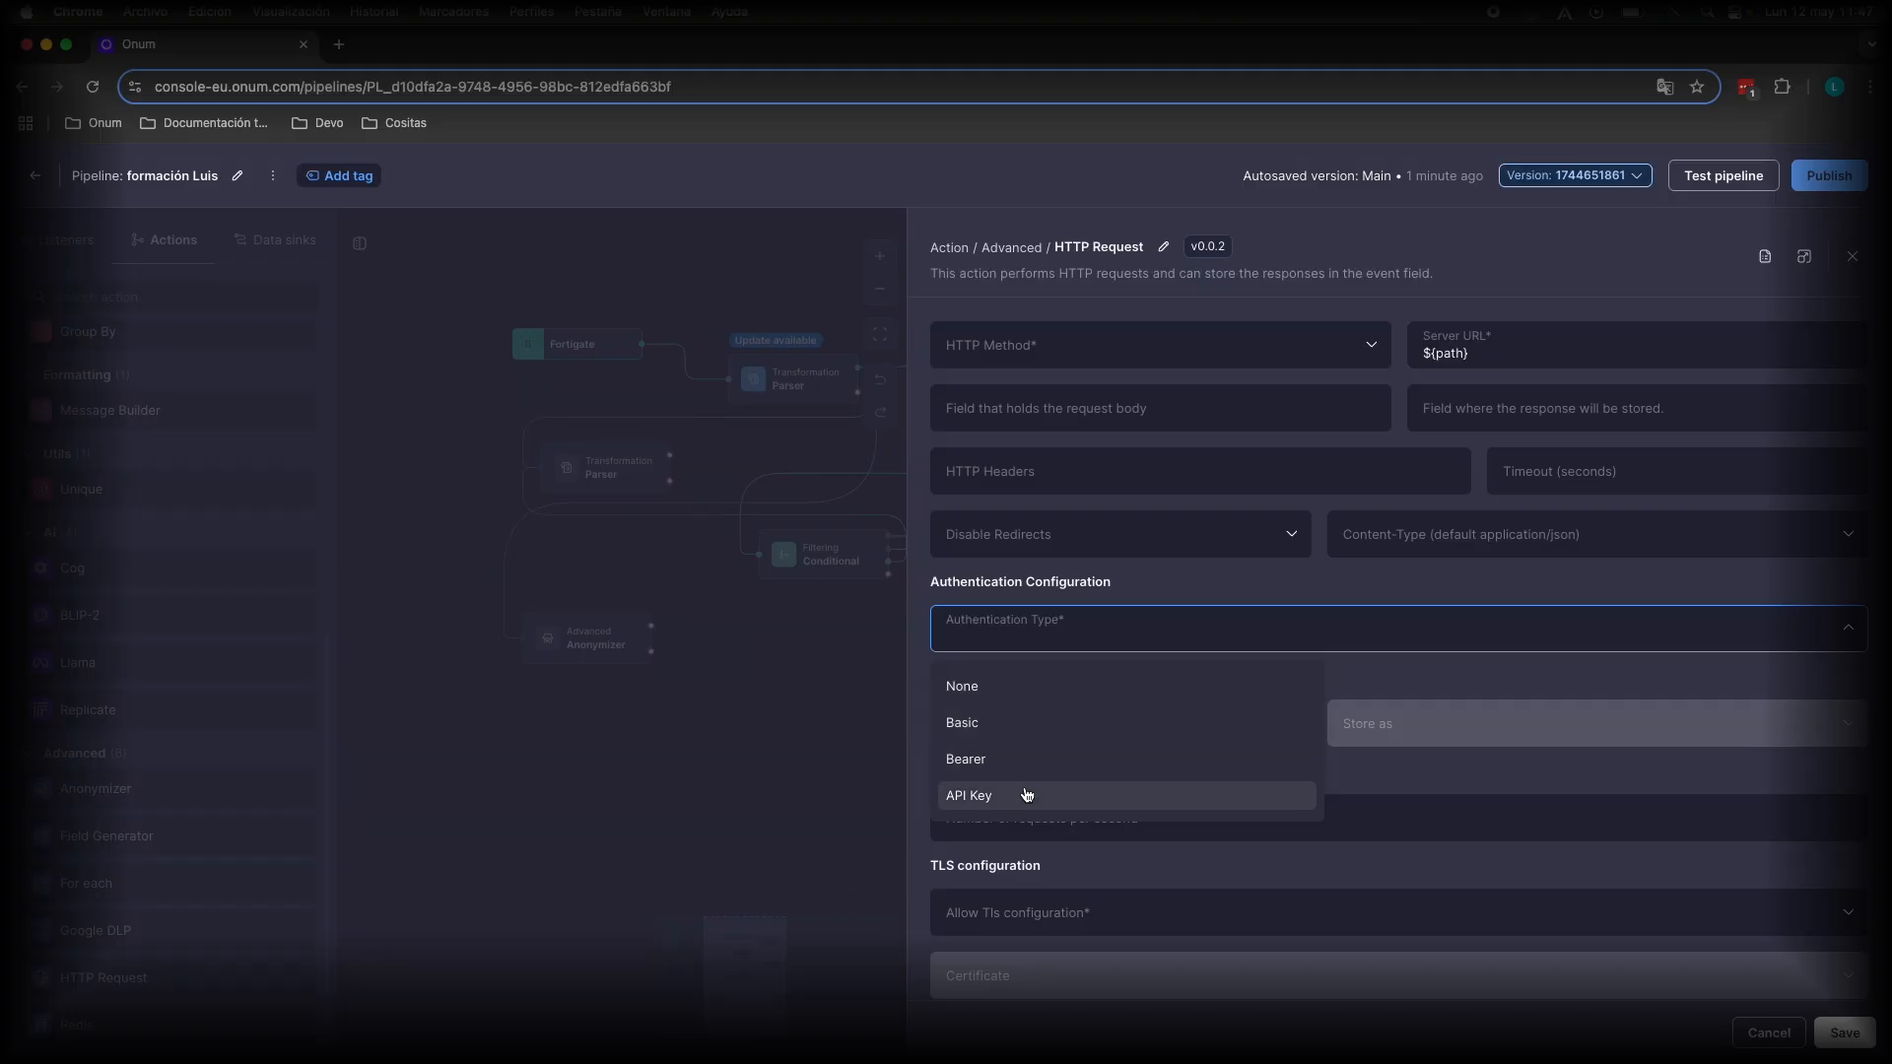
pyautogui.click(1430, 687)
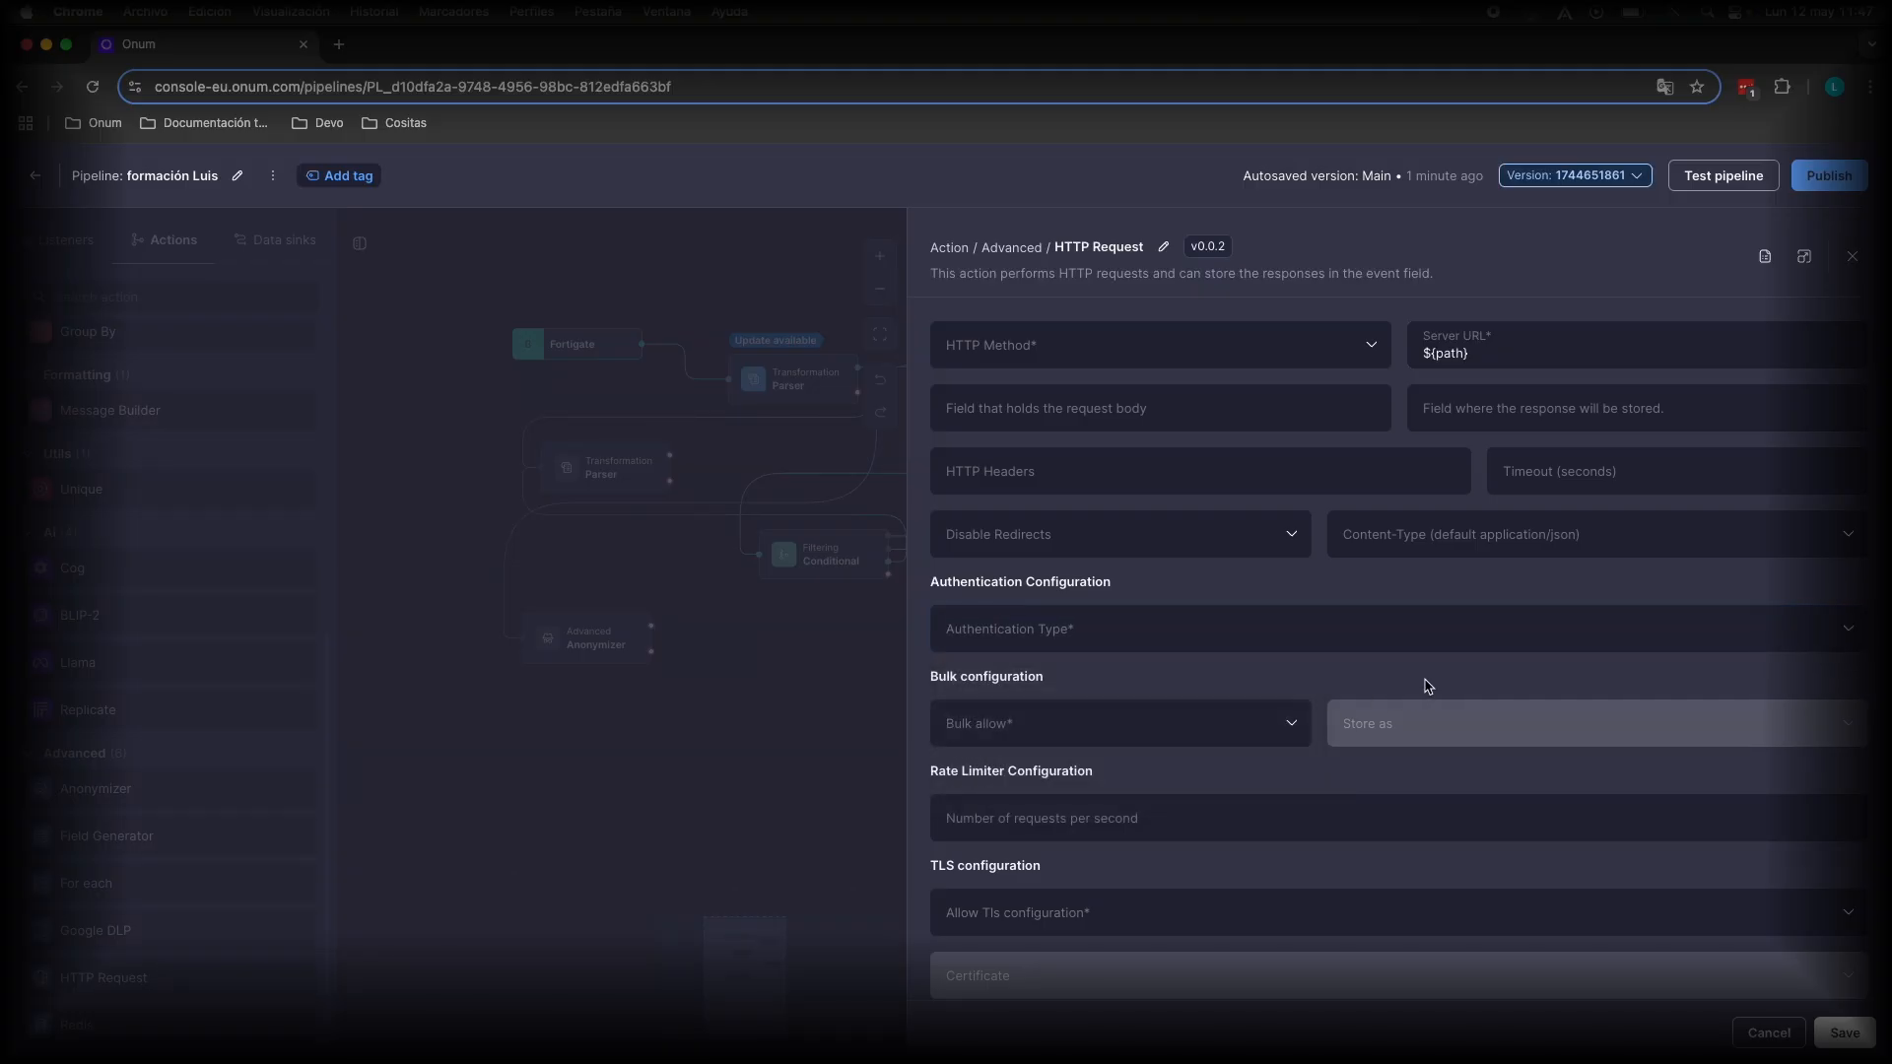
# Step: Set Bulk allow to true in the HTTP Request action's bulk configuration
pyautogui.scroll(-2, 1399, 685)
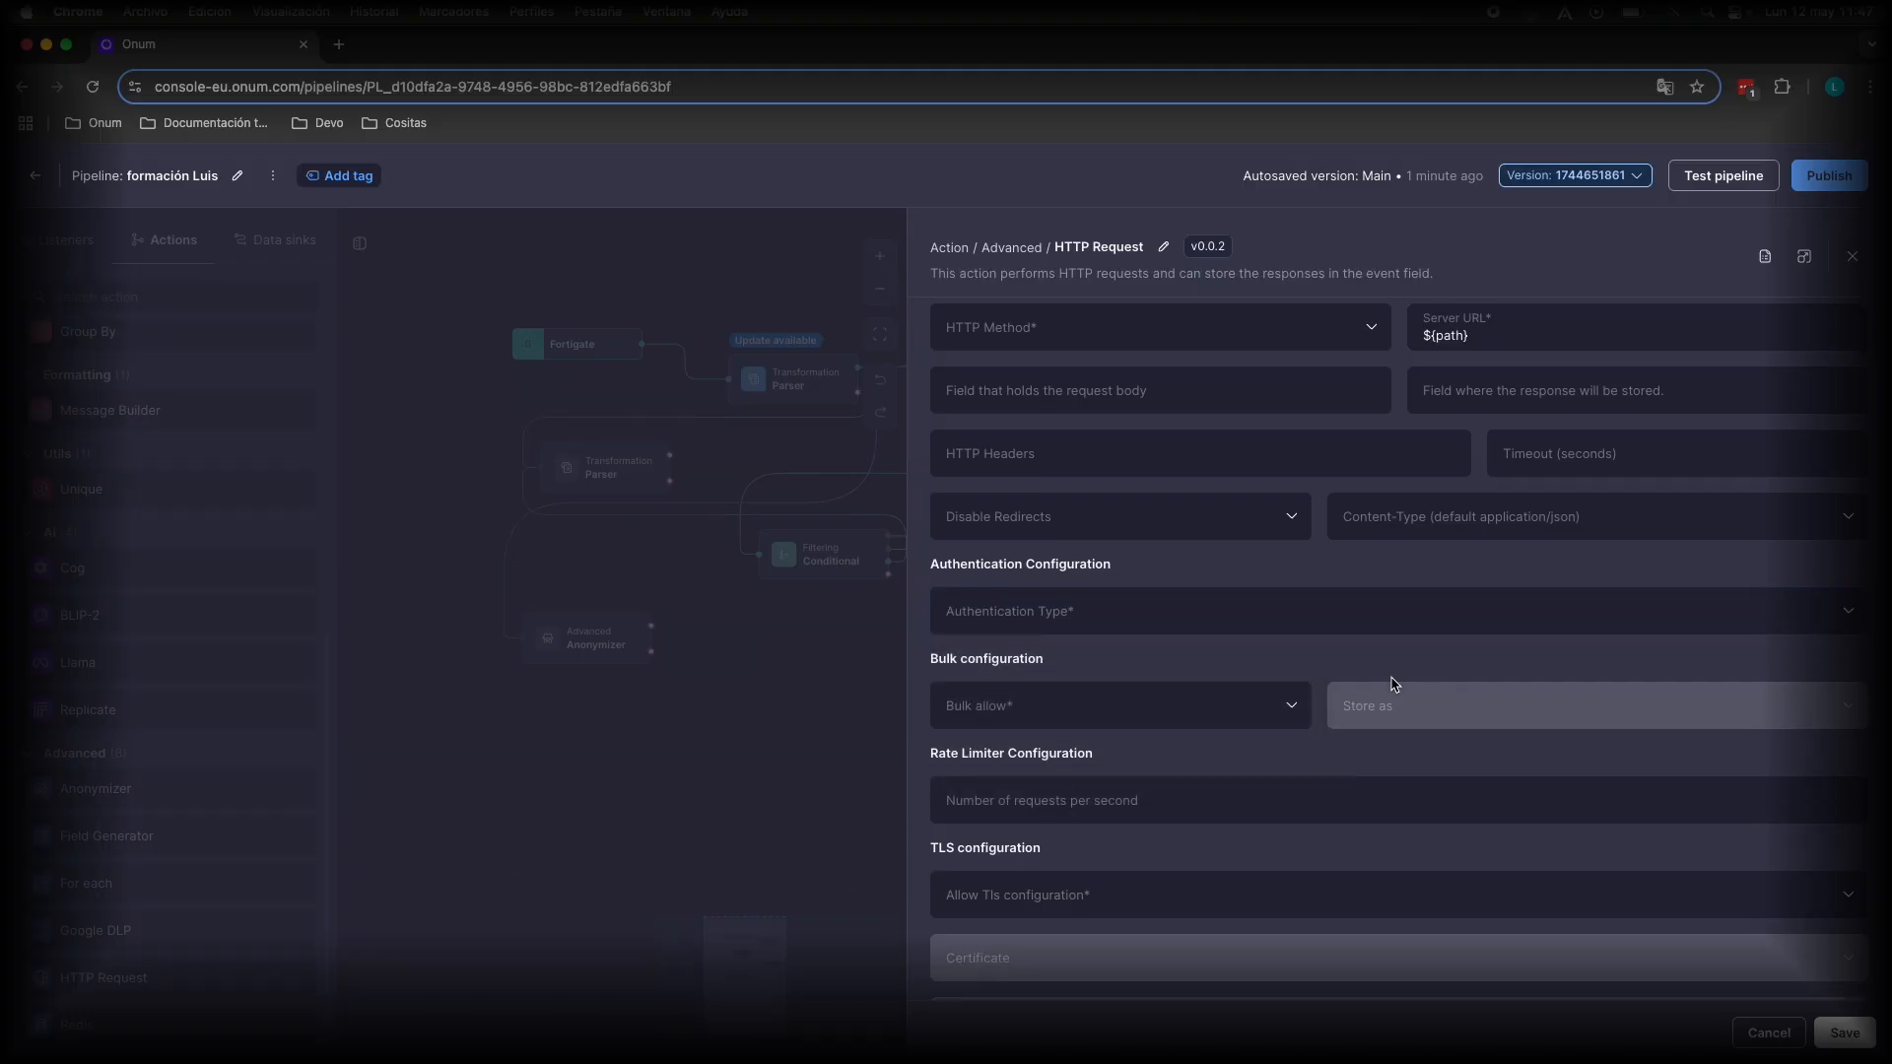
pyautogui.click(1229, 631)
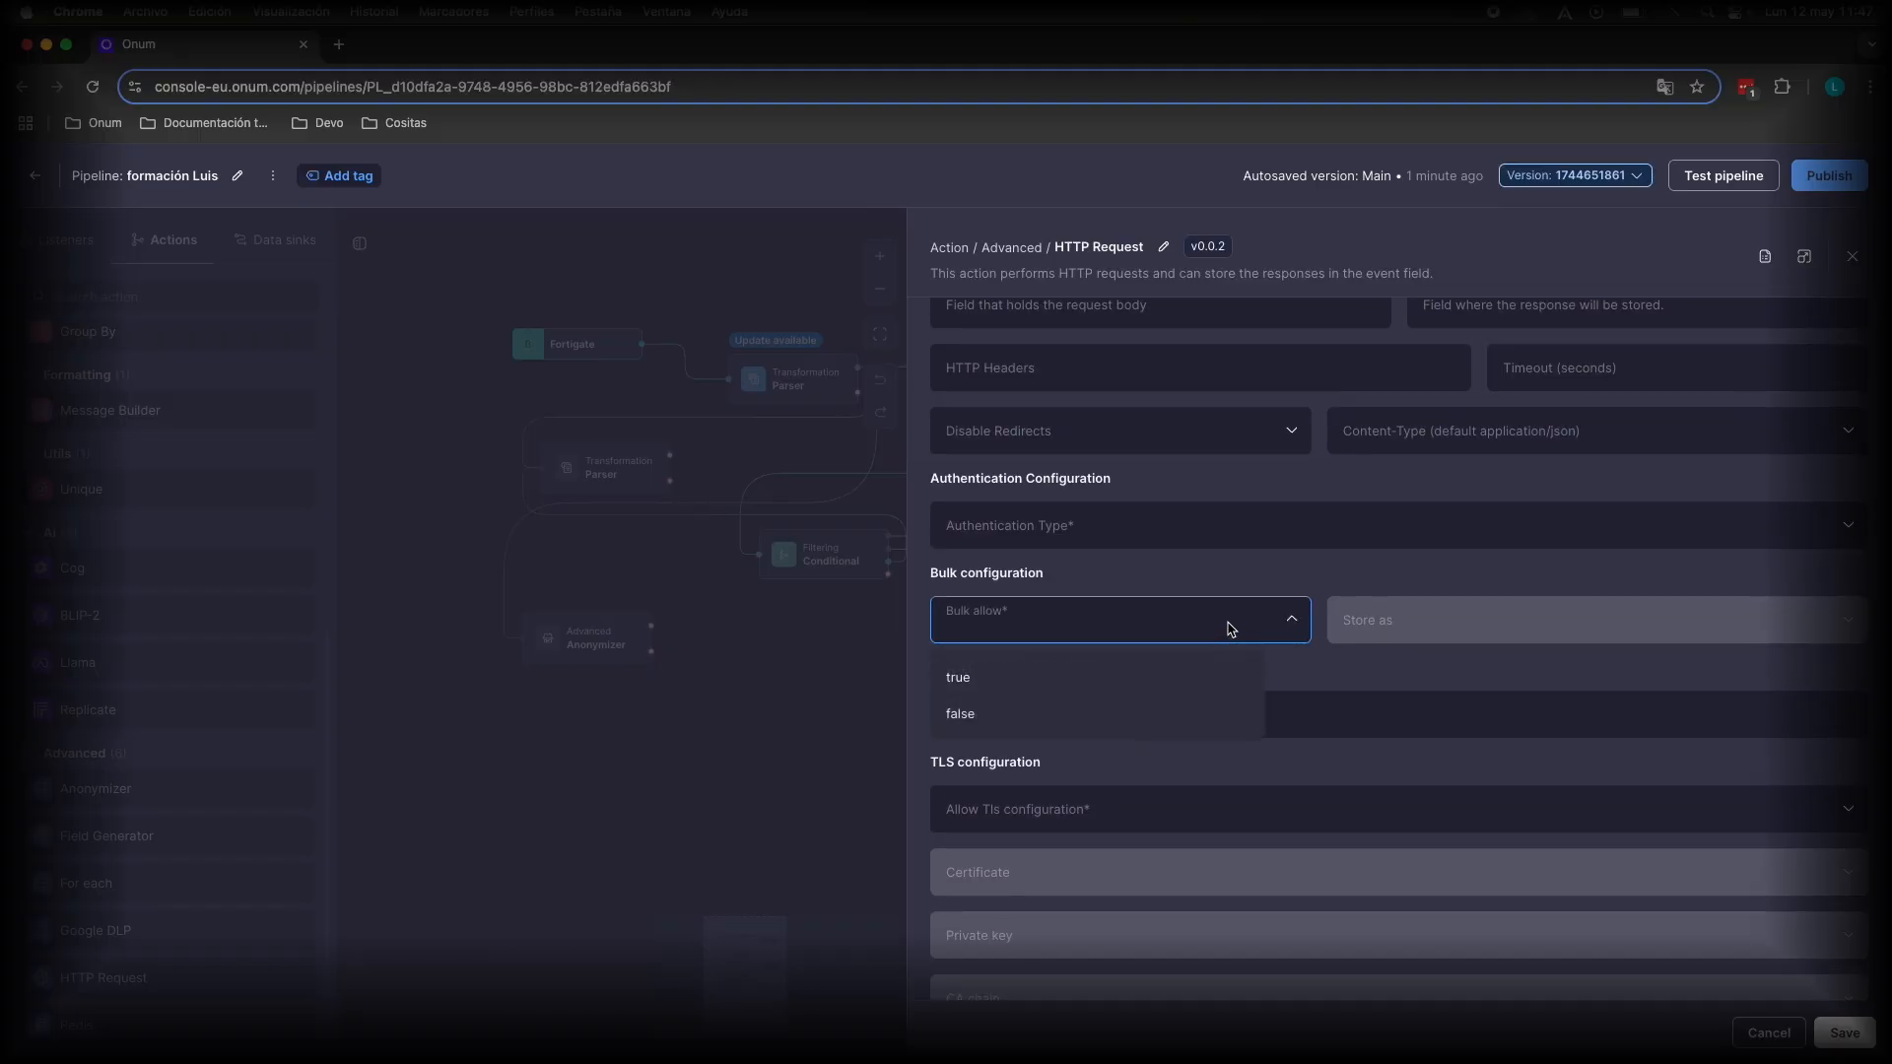
pyautogui.click(1157, 676)
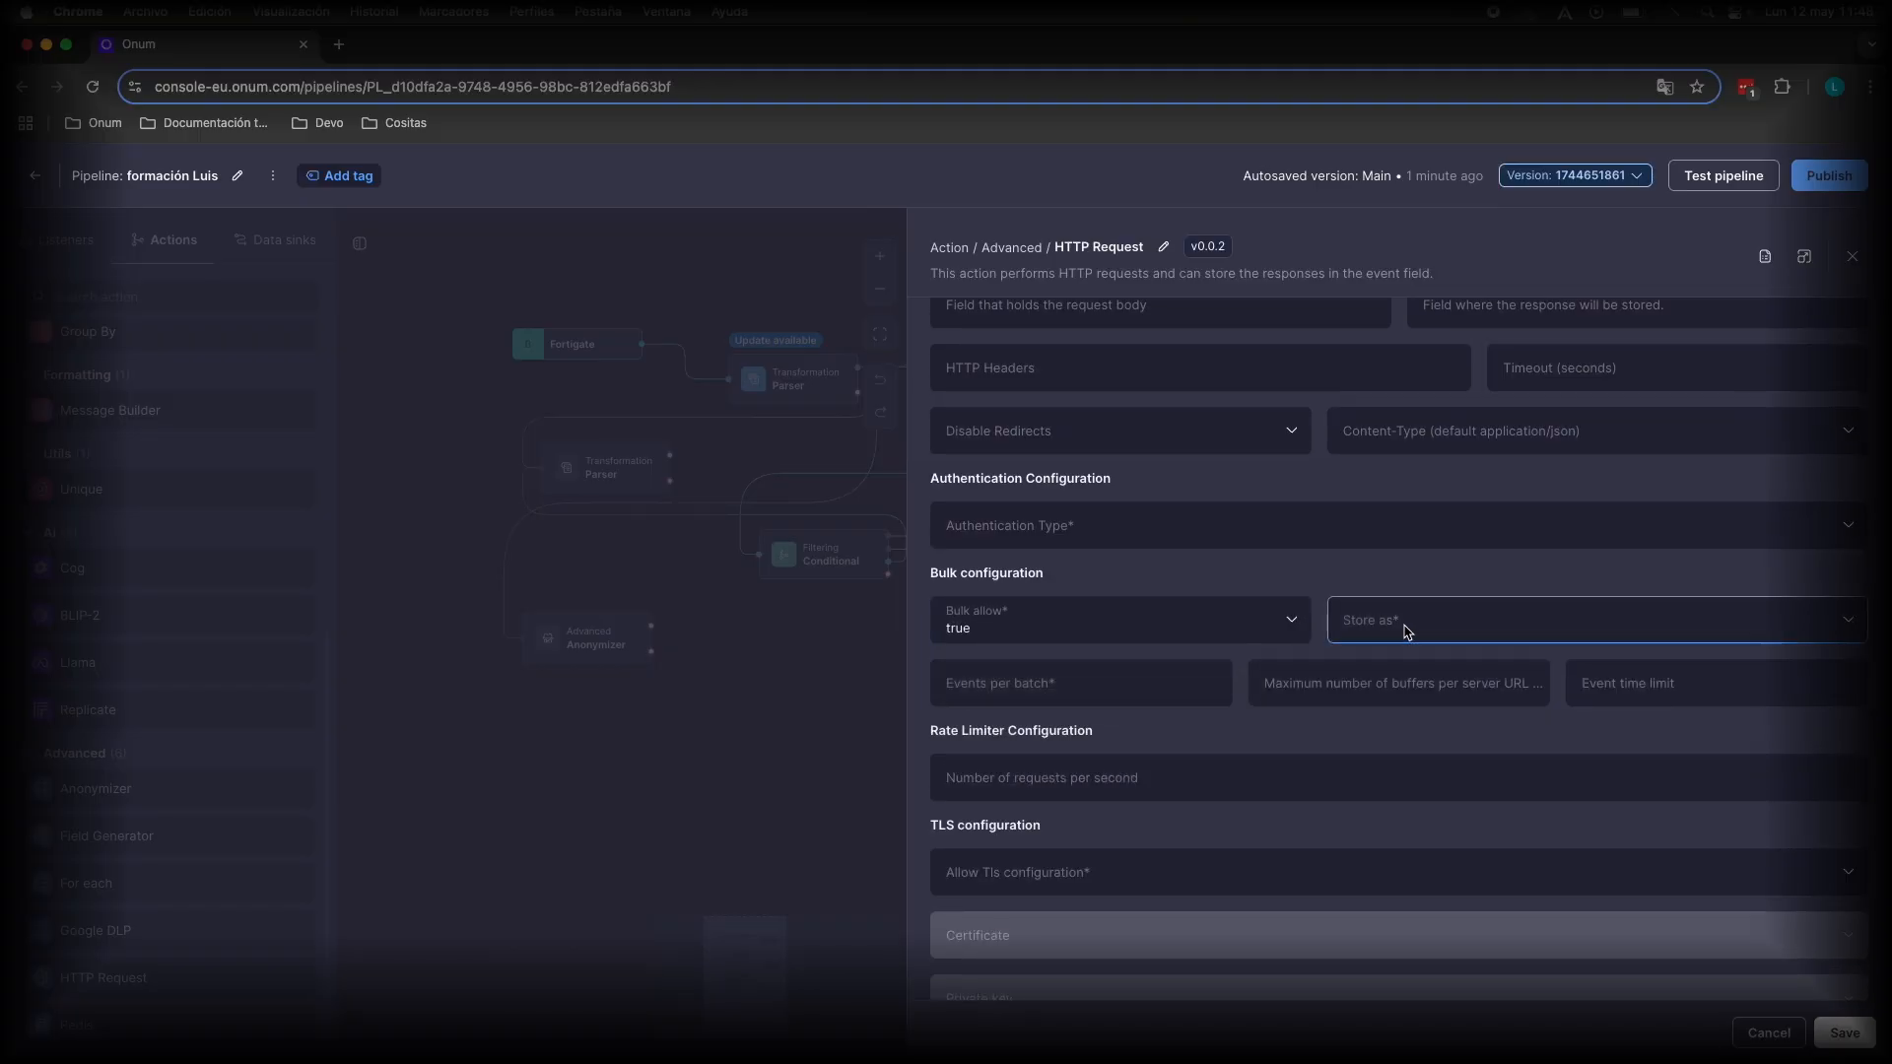
# Step: Examine the Store as, events per batch, maximum buffers, event time limit and requests-per-second settings
pyautogui.click(1408, 631)
pyautogui.click(1399, 537)
pyautogui.click(1463, 570)
pyautogui.click(1064, 678)
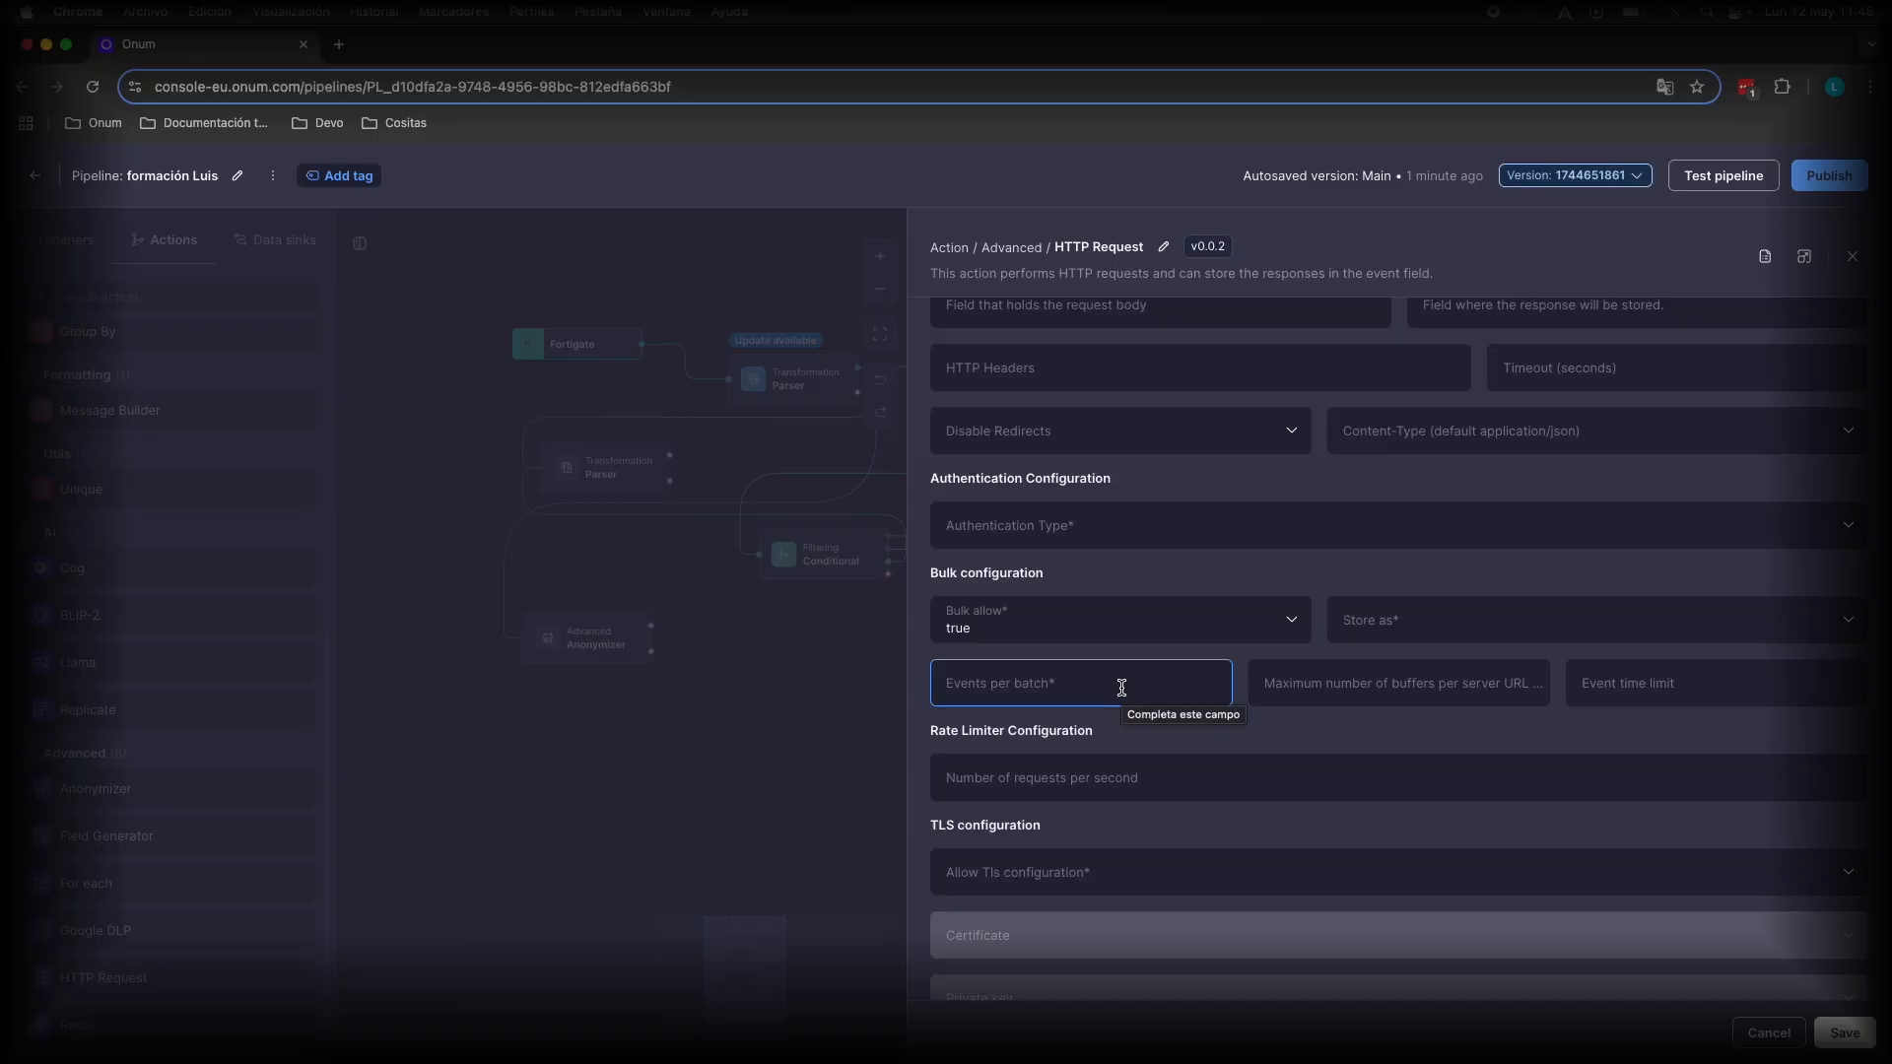
pyautogui.click(1381, 689)
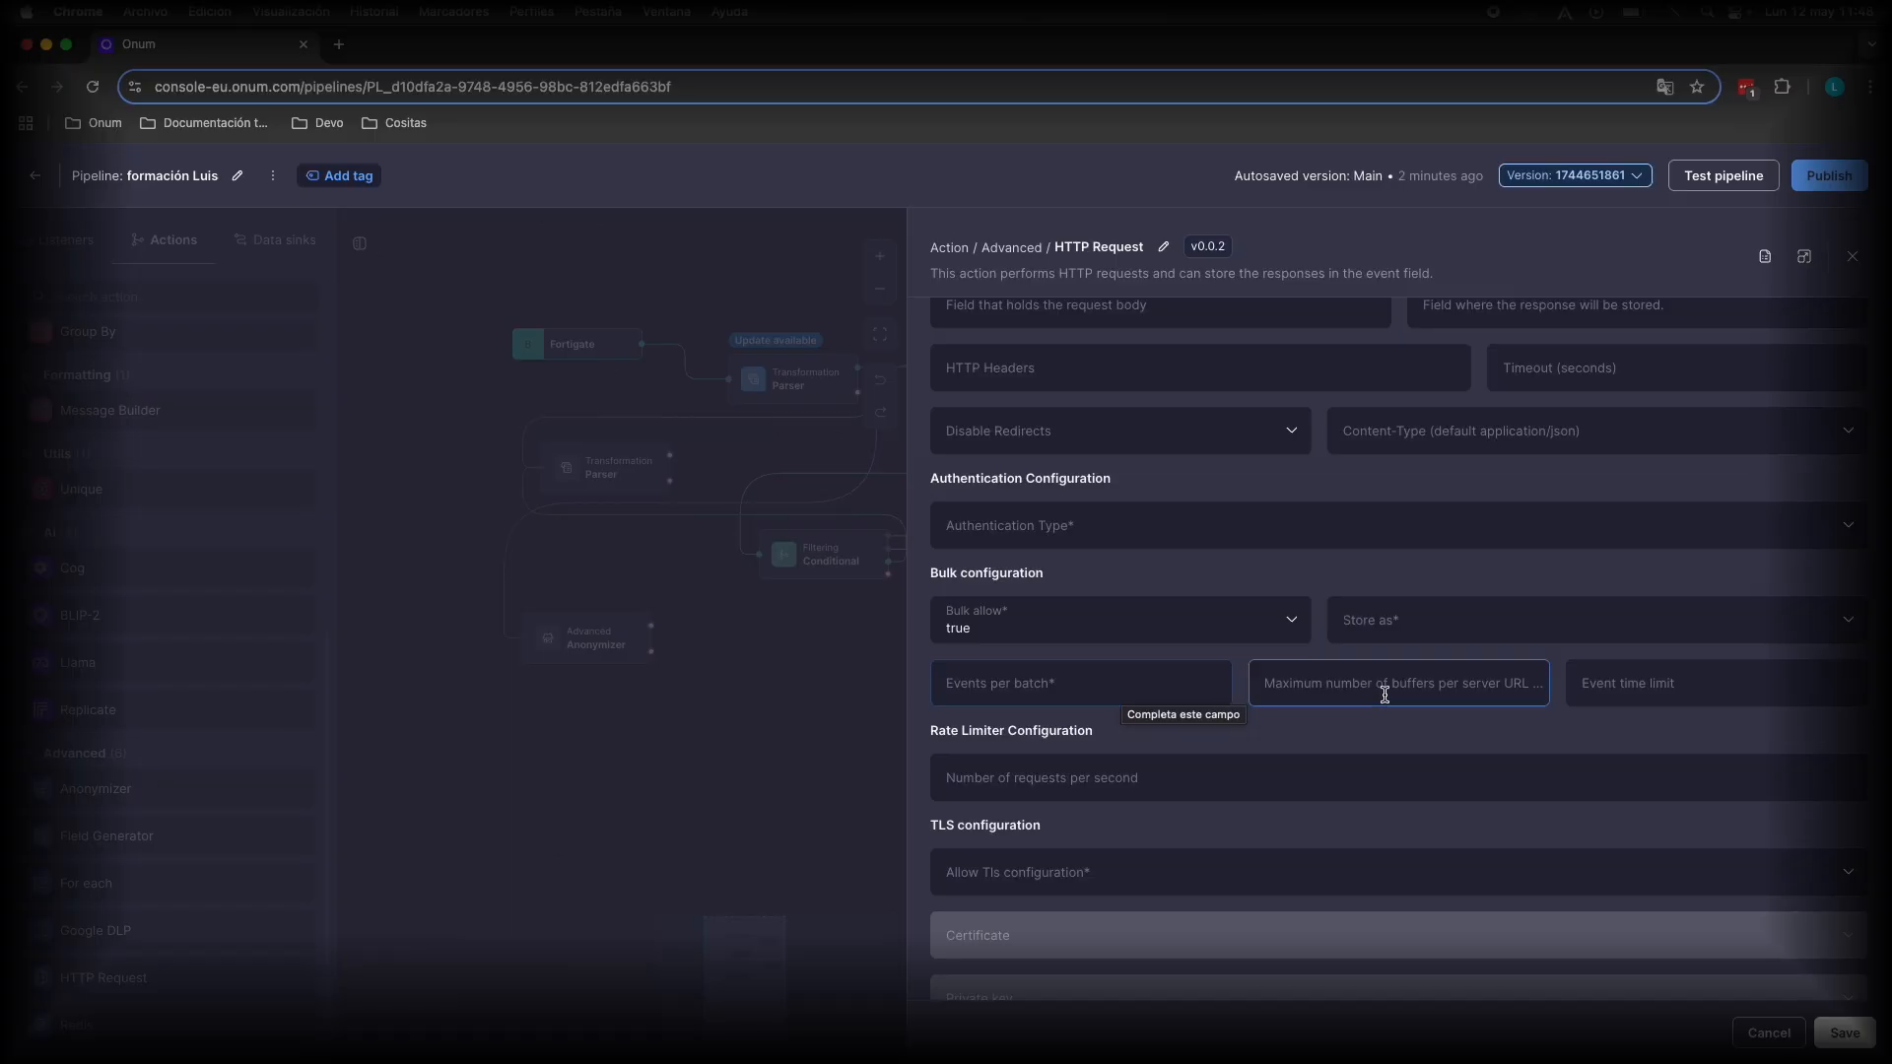
pyautogui.click(1658, 694)
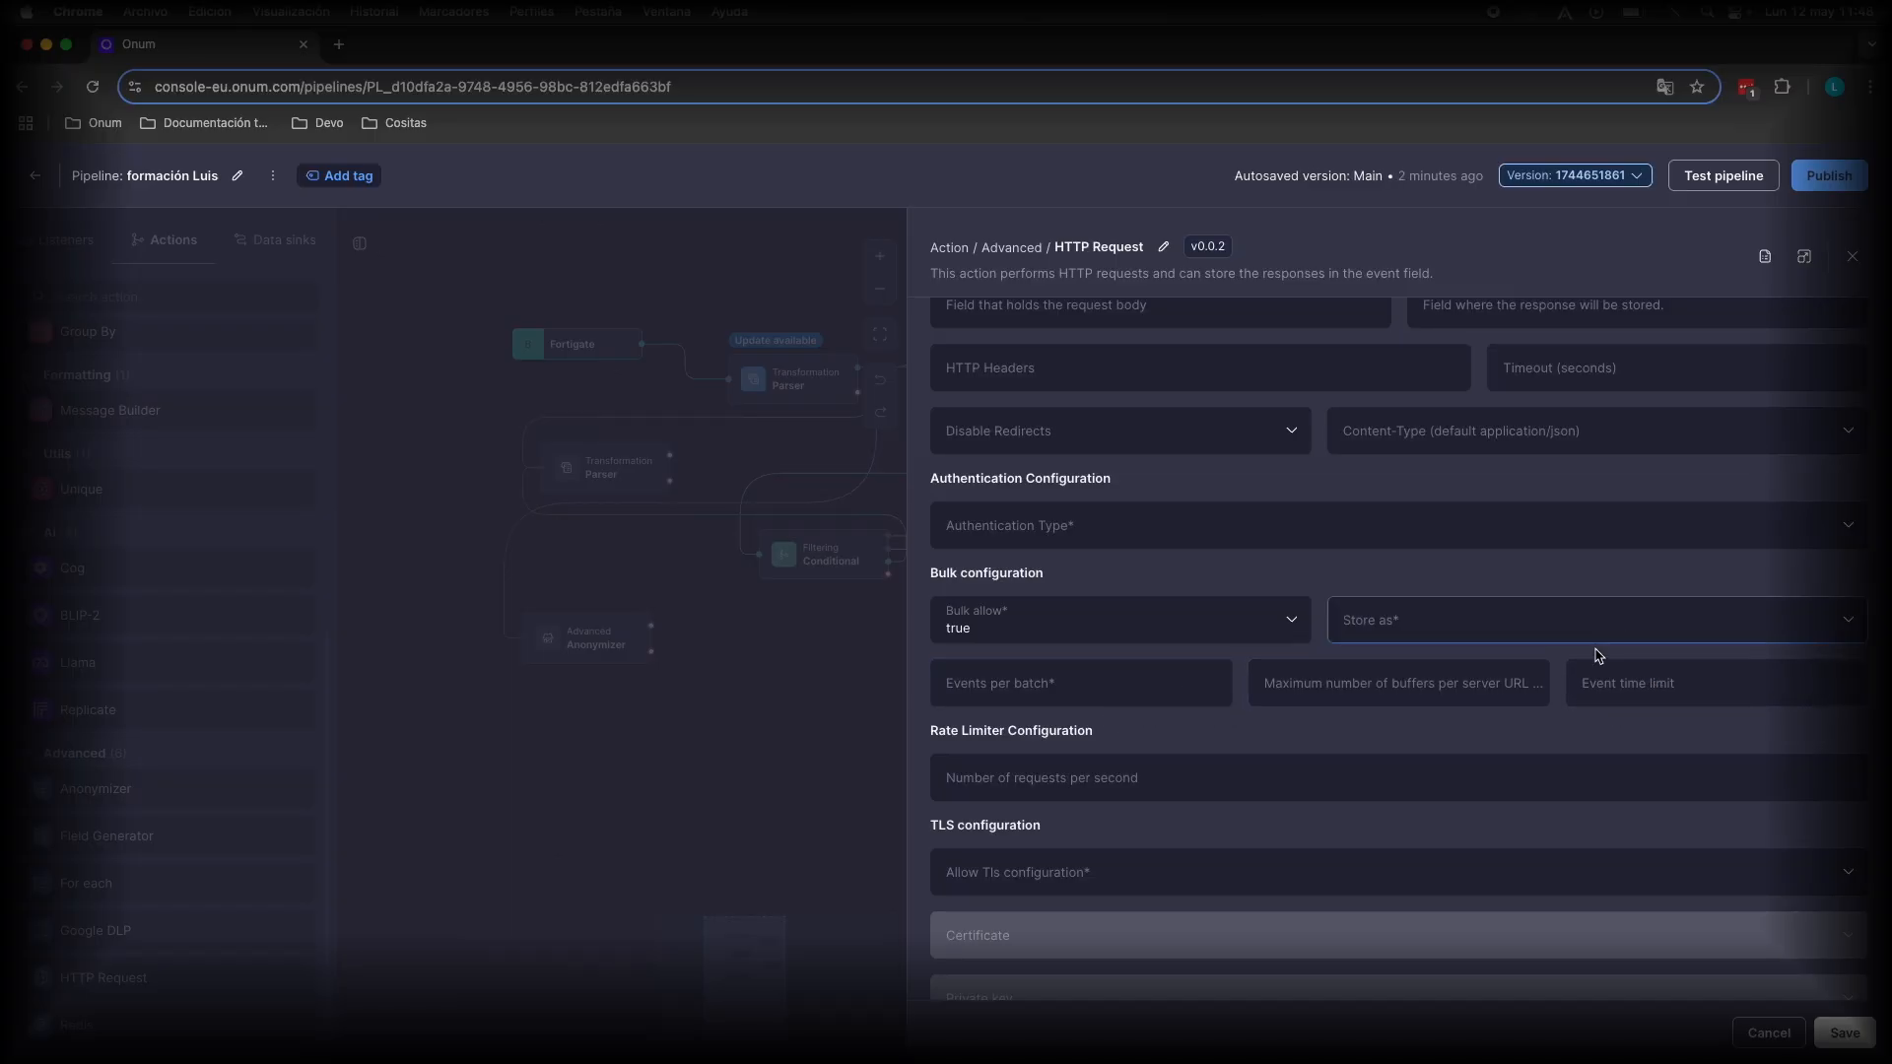
pyautogui.click(1061, 784)
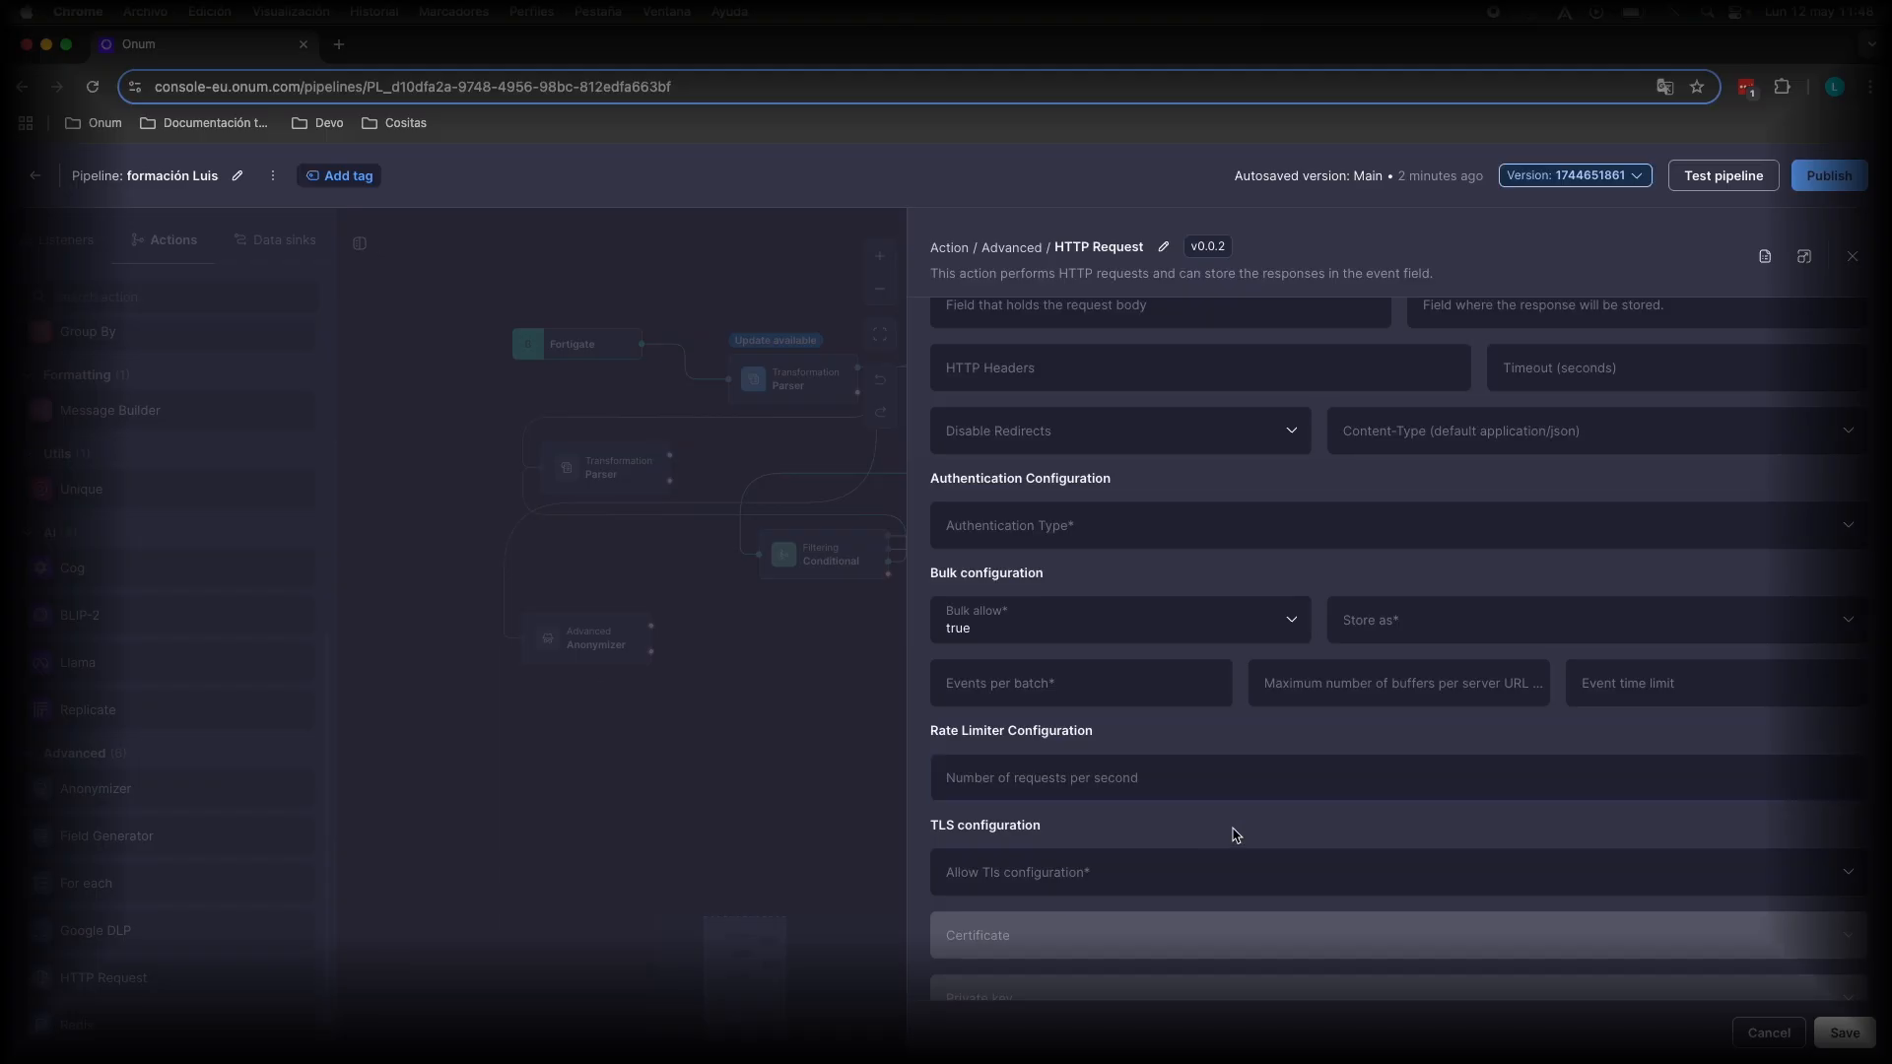
# Step: Set Allow TLS configuration to true to check the certificate, key and TLS version options, and return it to false
pyautogui.scroll(2, 1247, 835)
pyautogui.scroll(-10, 1247, 835)
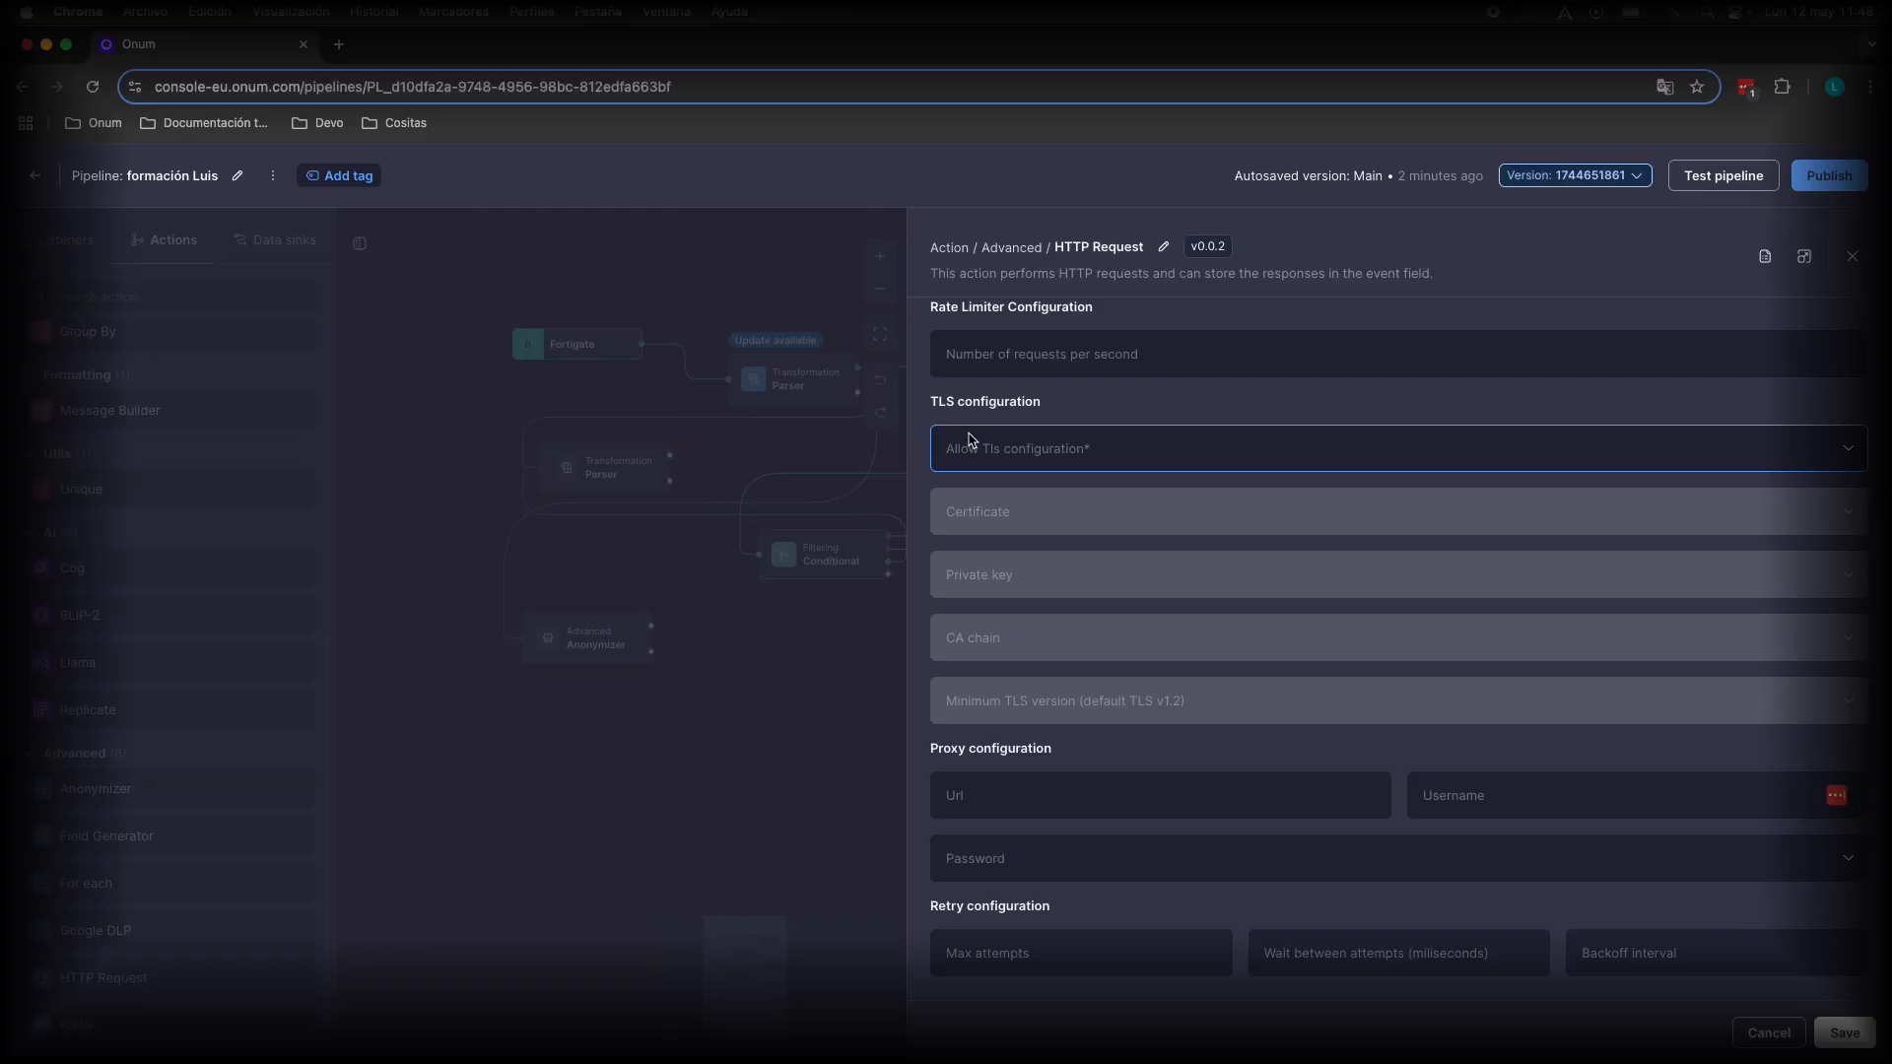
pyautogui.click(1080, 461)
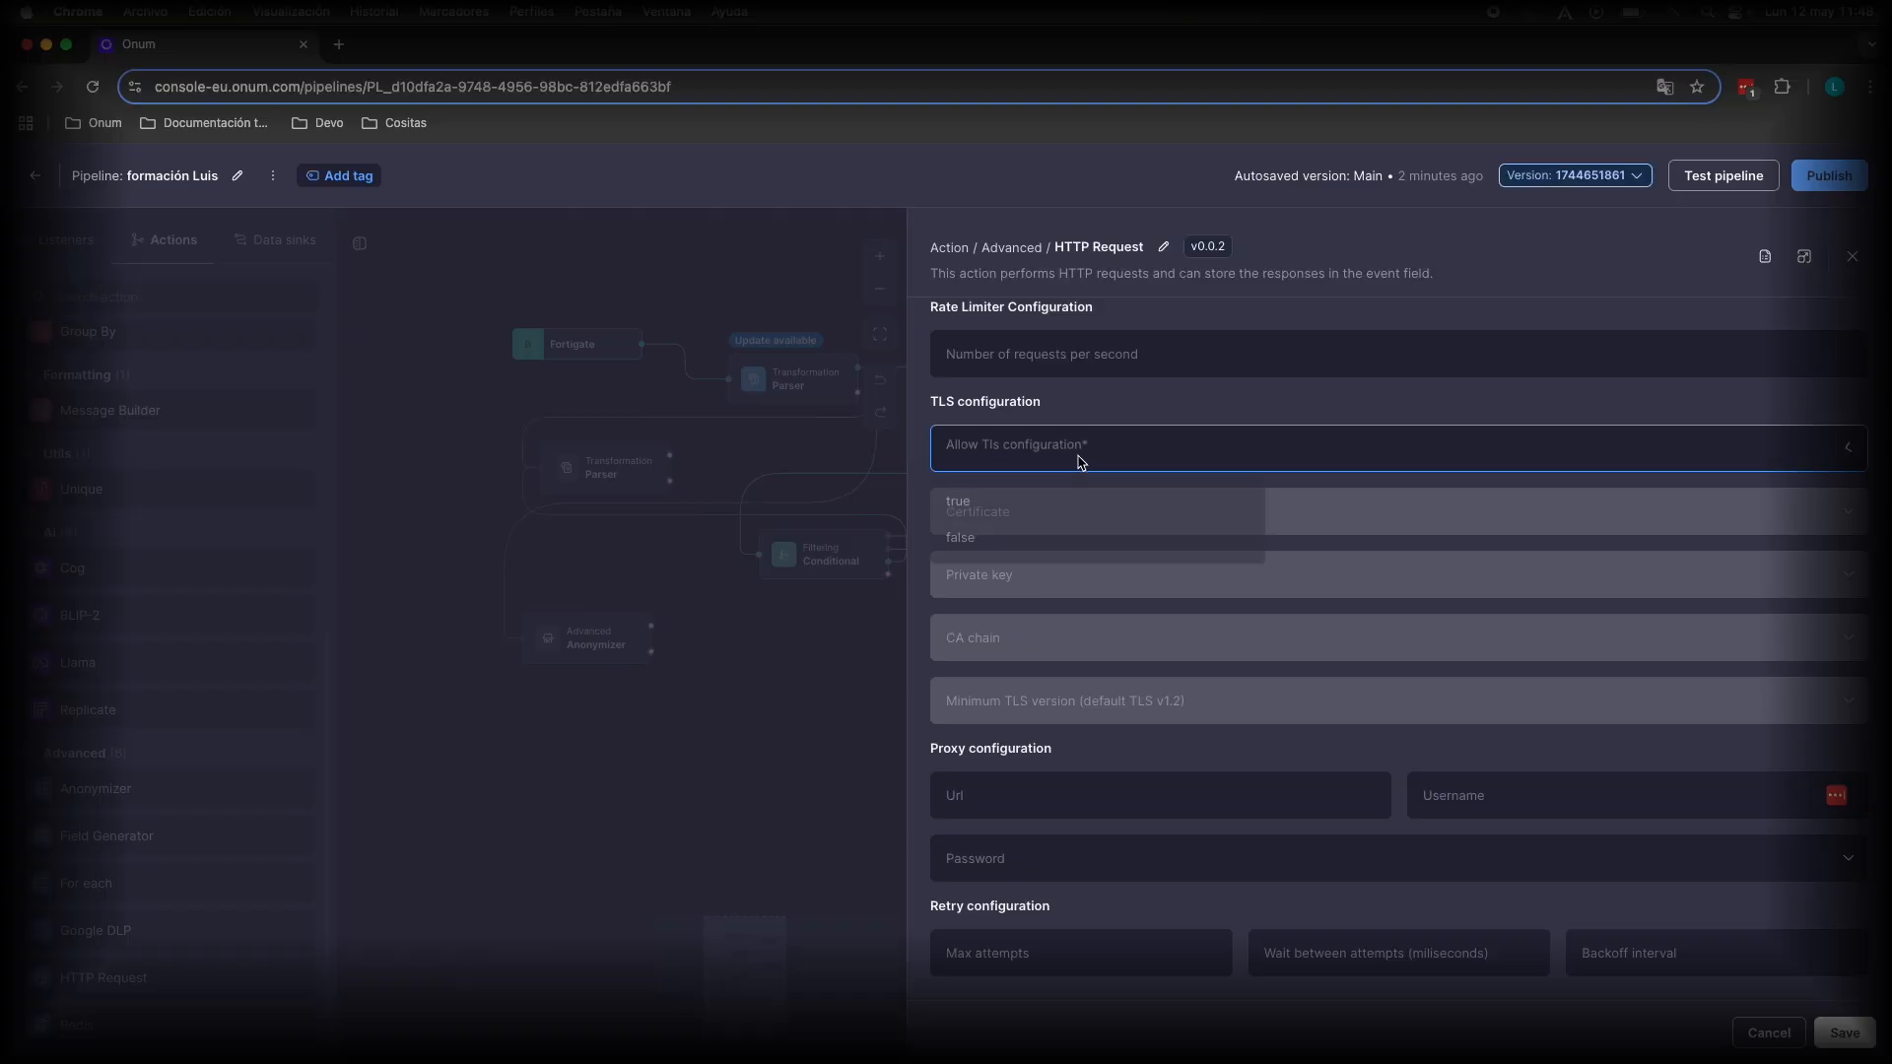
pyautogui.click(1084, 502)
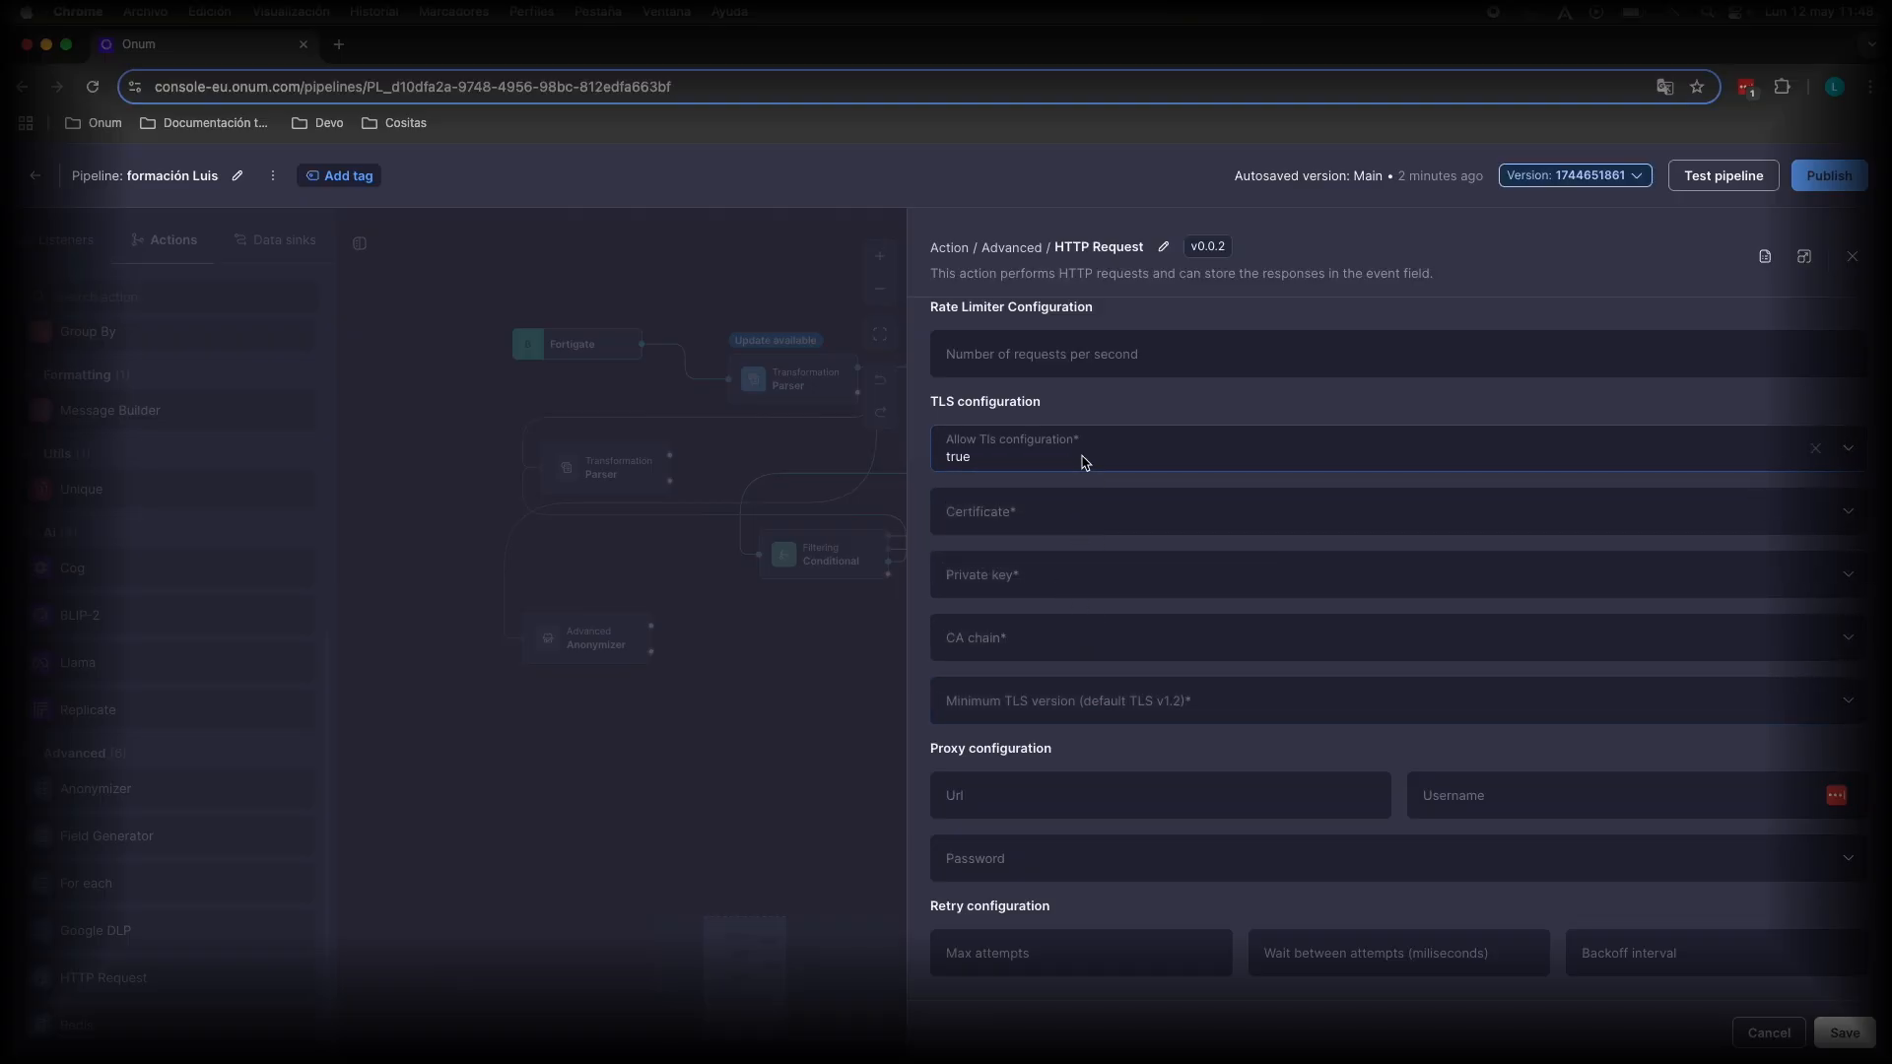
pyautogui.click(1082, 459)
pyautogui.click(1052, 544)
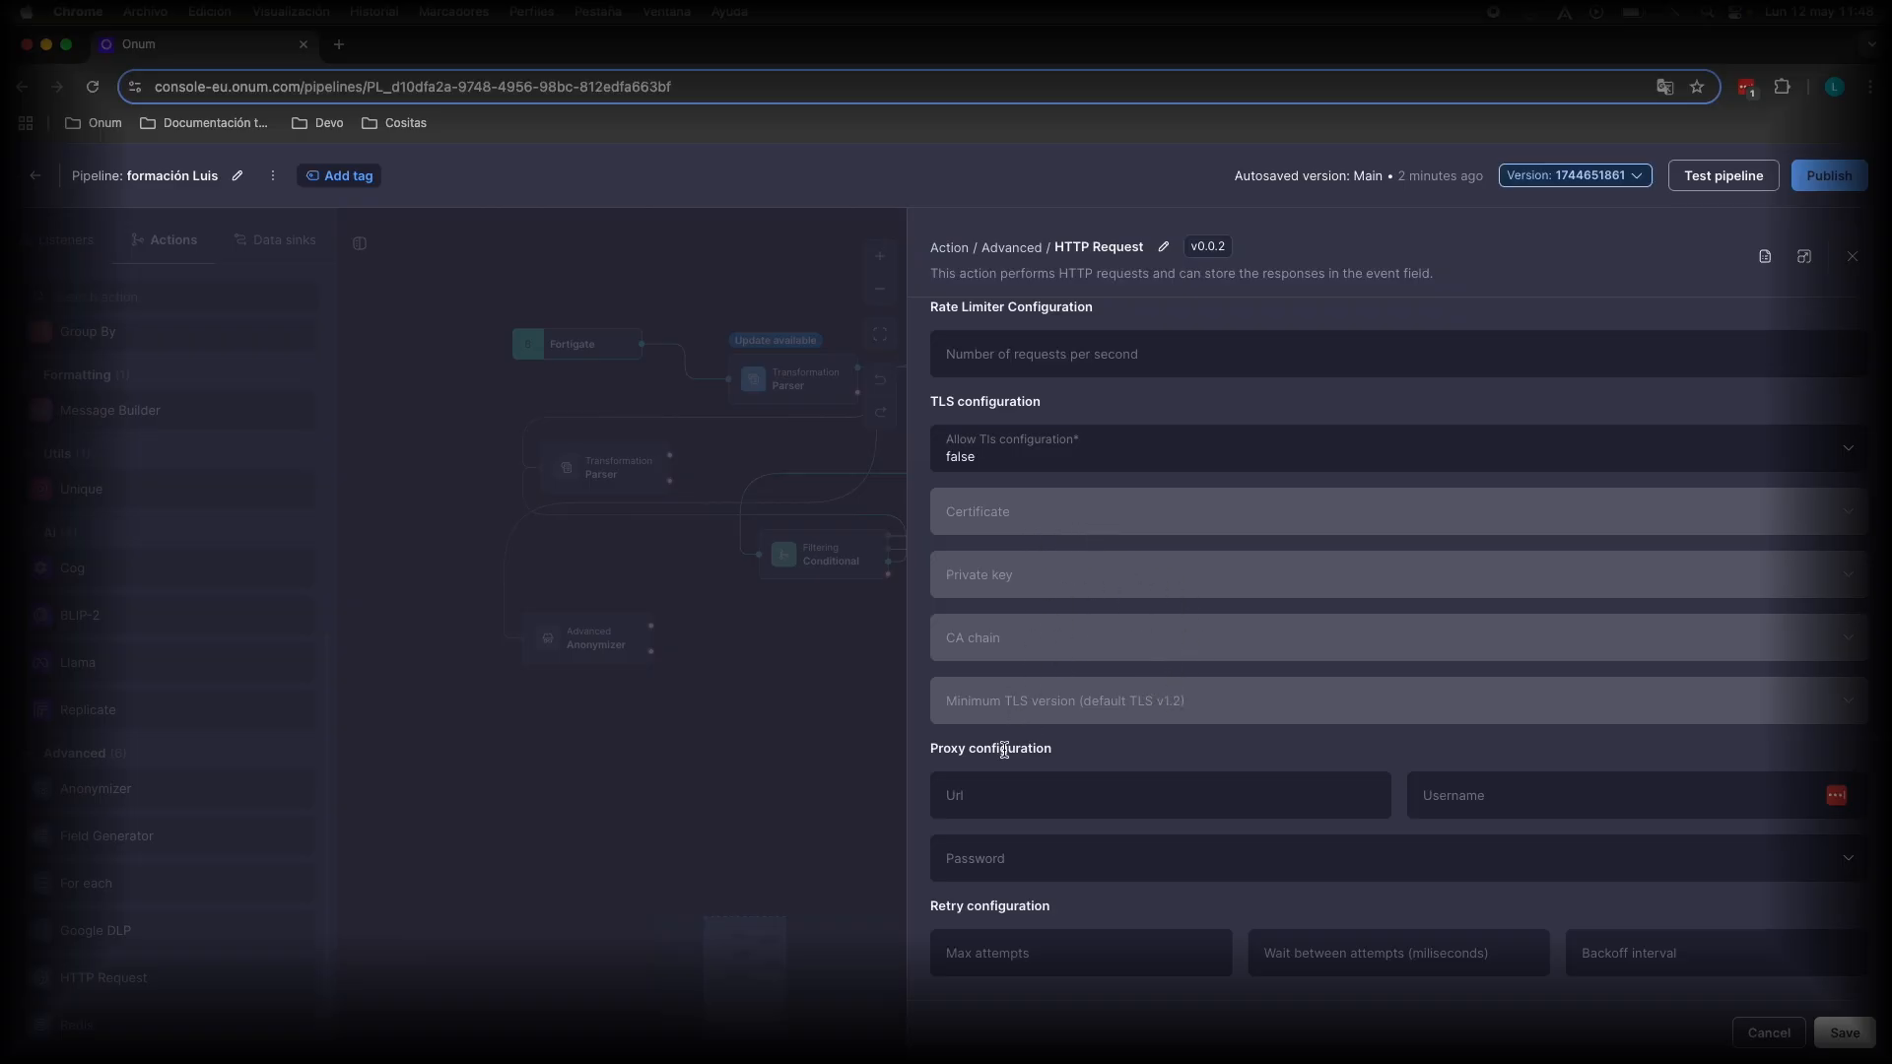
# Step: Examine the HTTP Request action's retry configuration: maximum attempts, wait between attempts and backoff interval
pyautogui.press('Tab')
pyautogui.click(1009, 950)
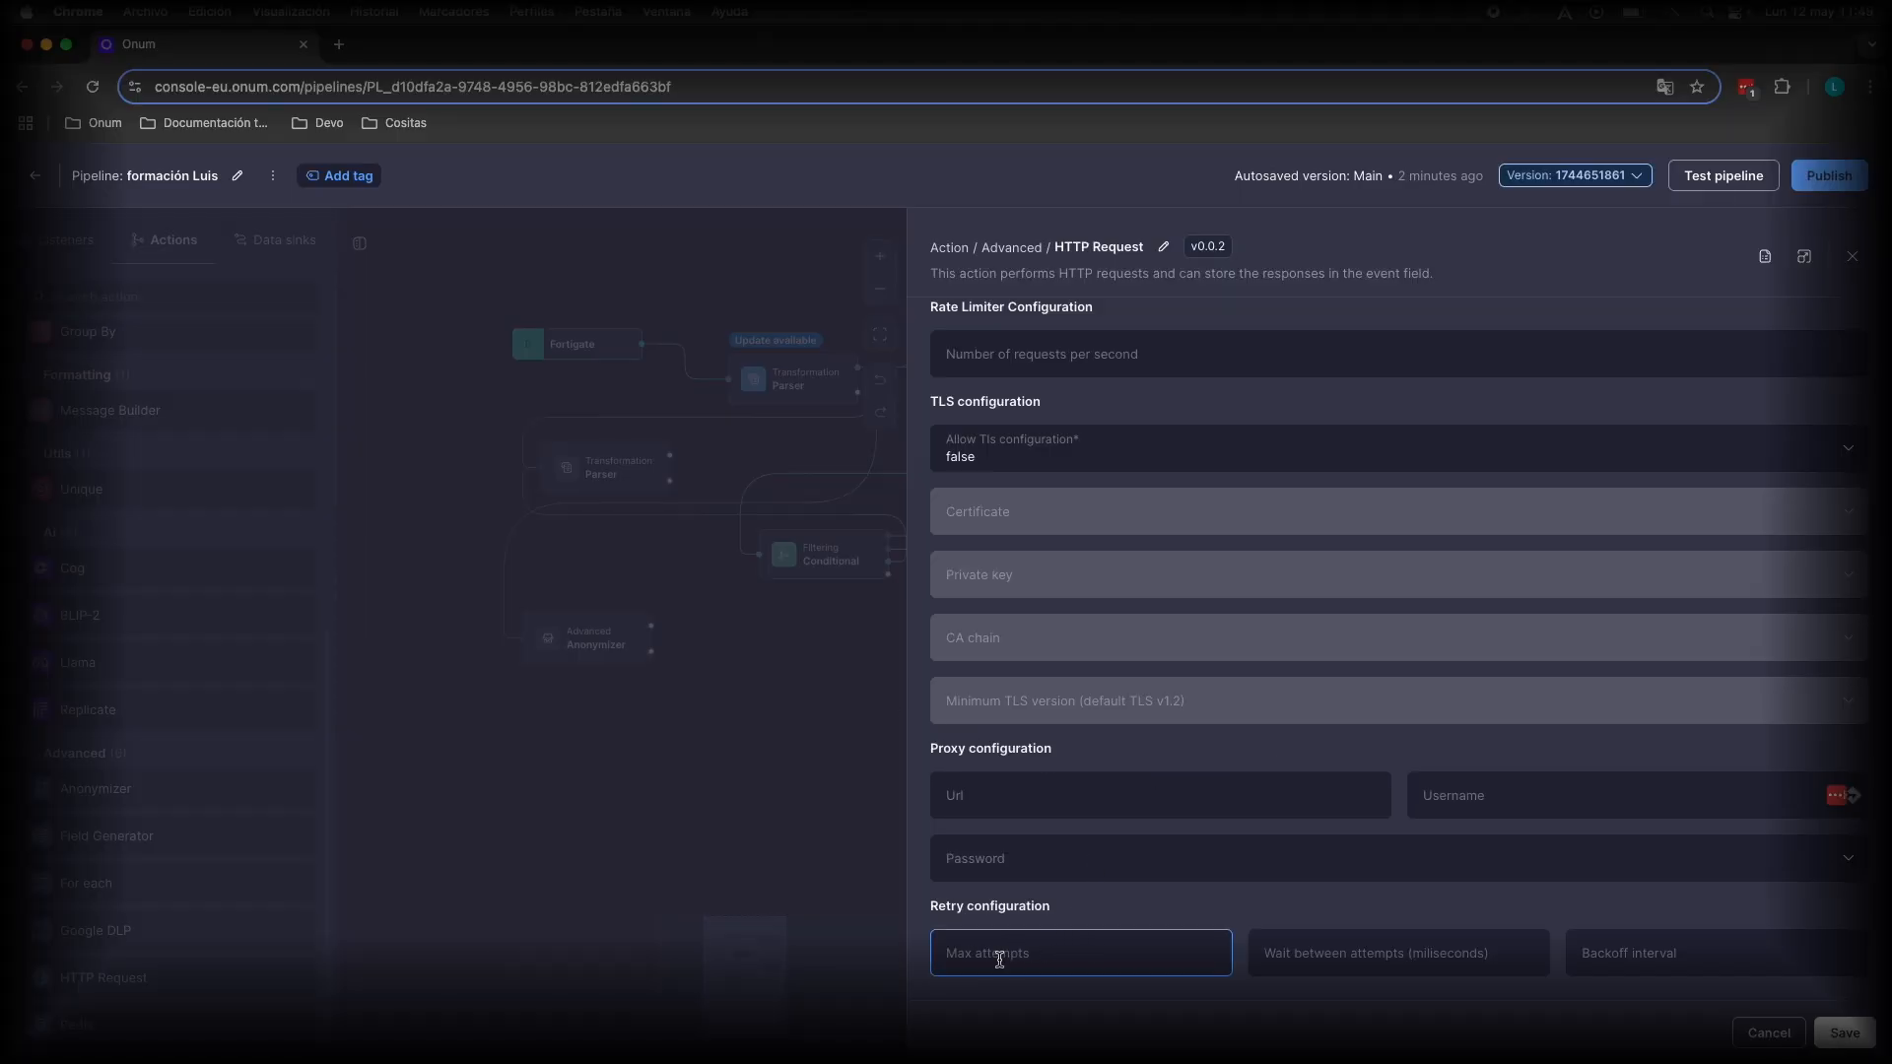
pyautogui.click(1325, 970)
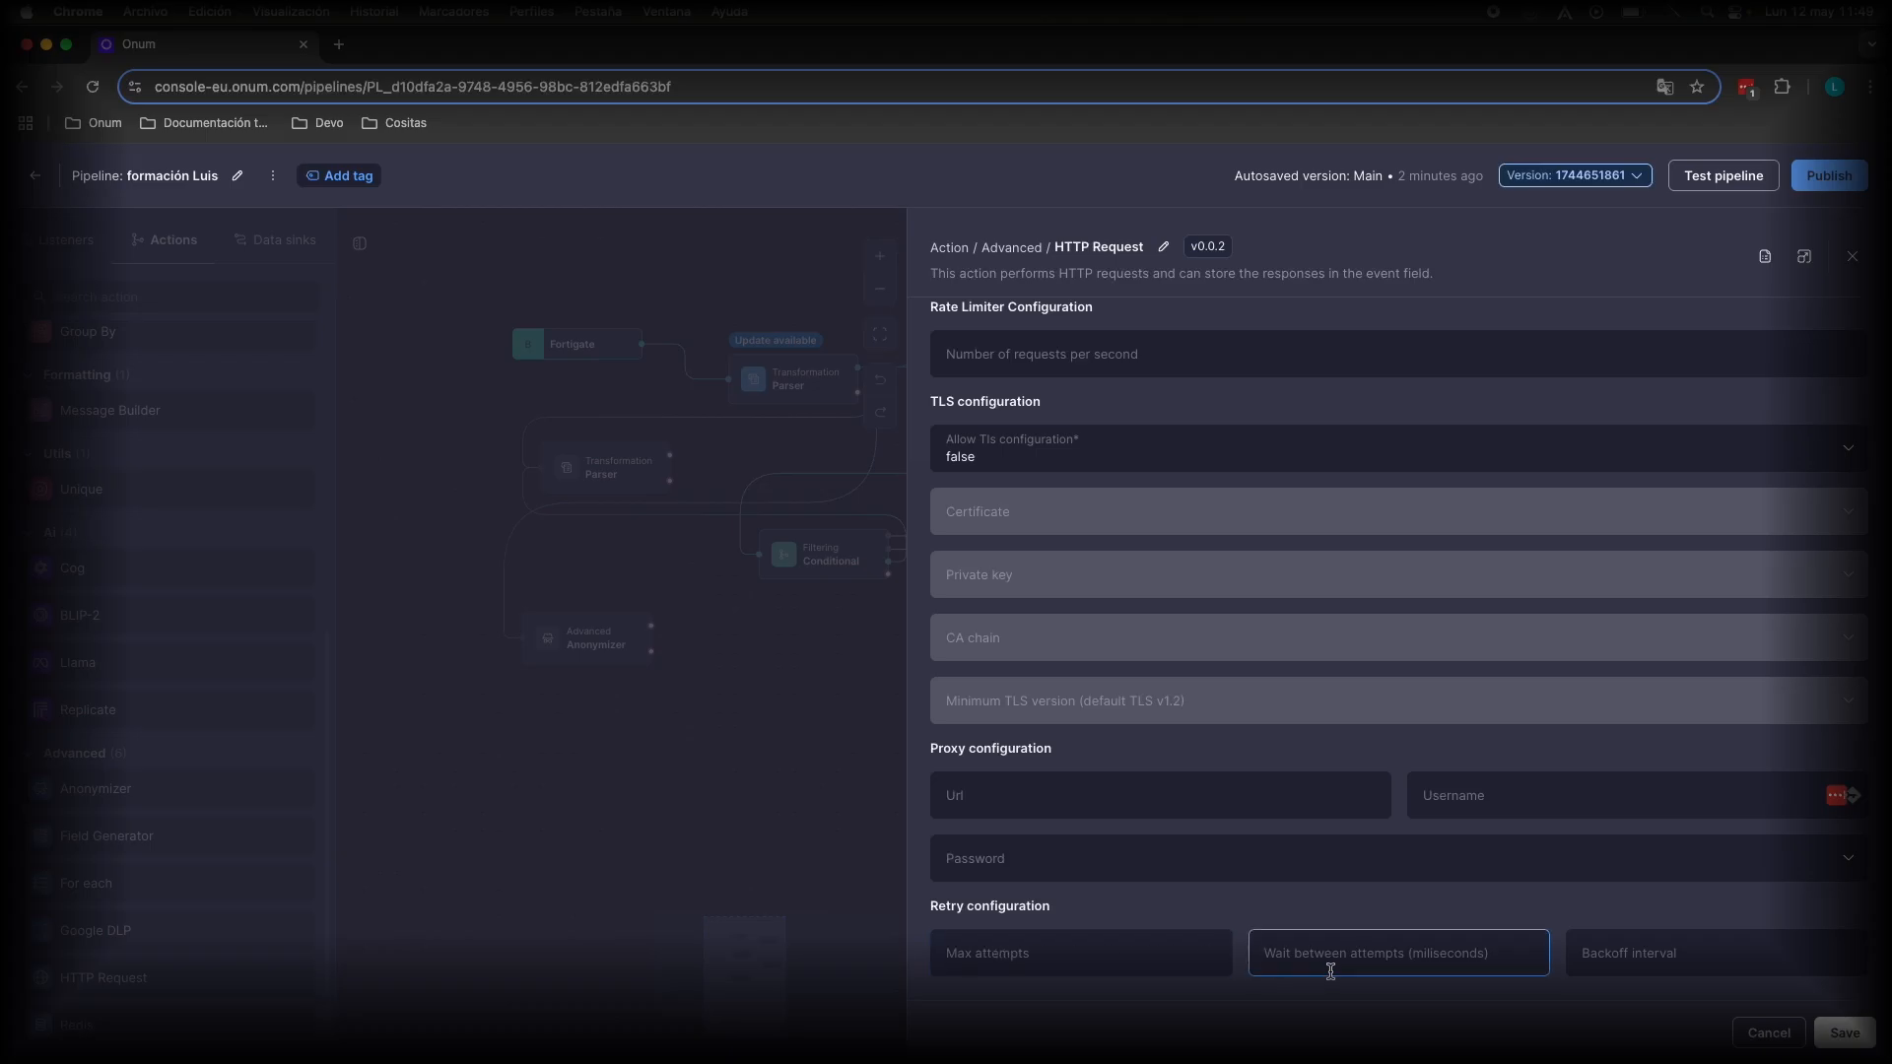
pyautogui.click(1608, 965)
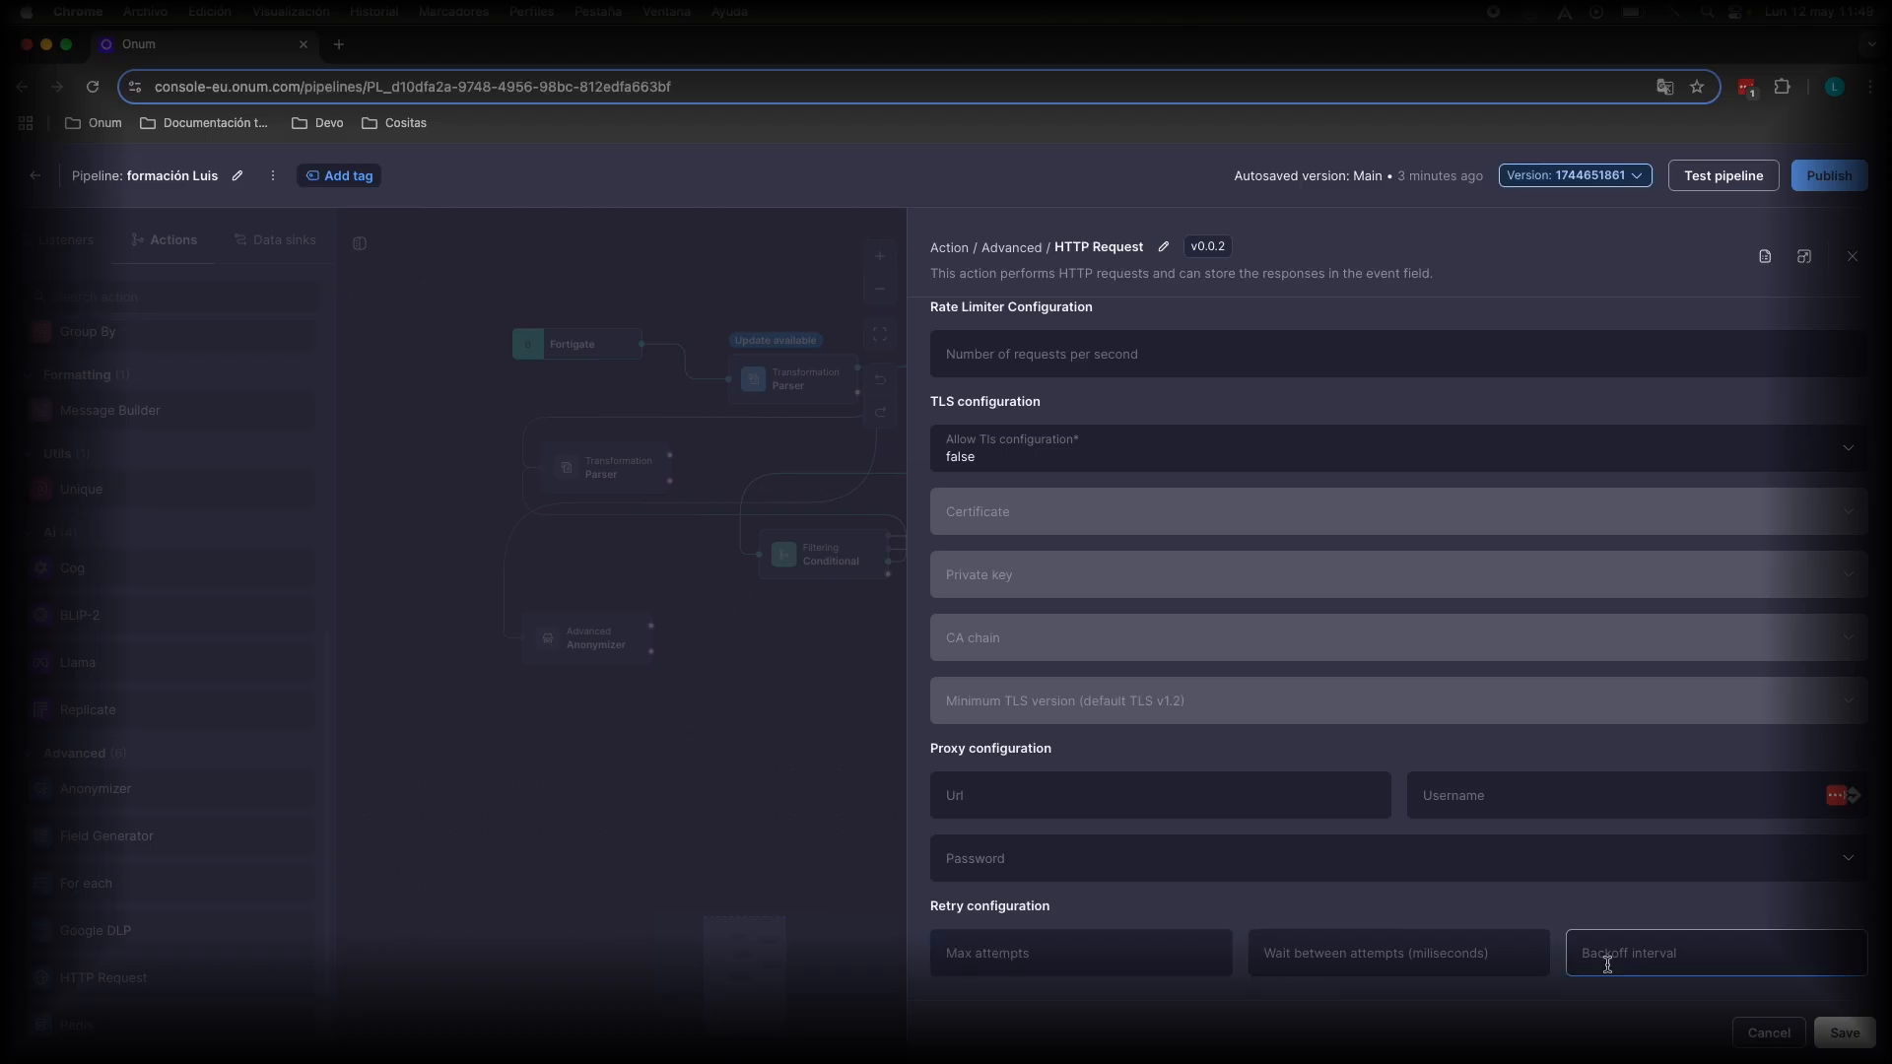
pyautogui.click(1411, 952)
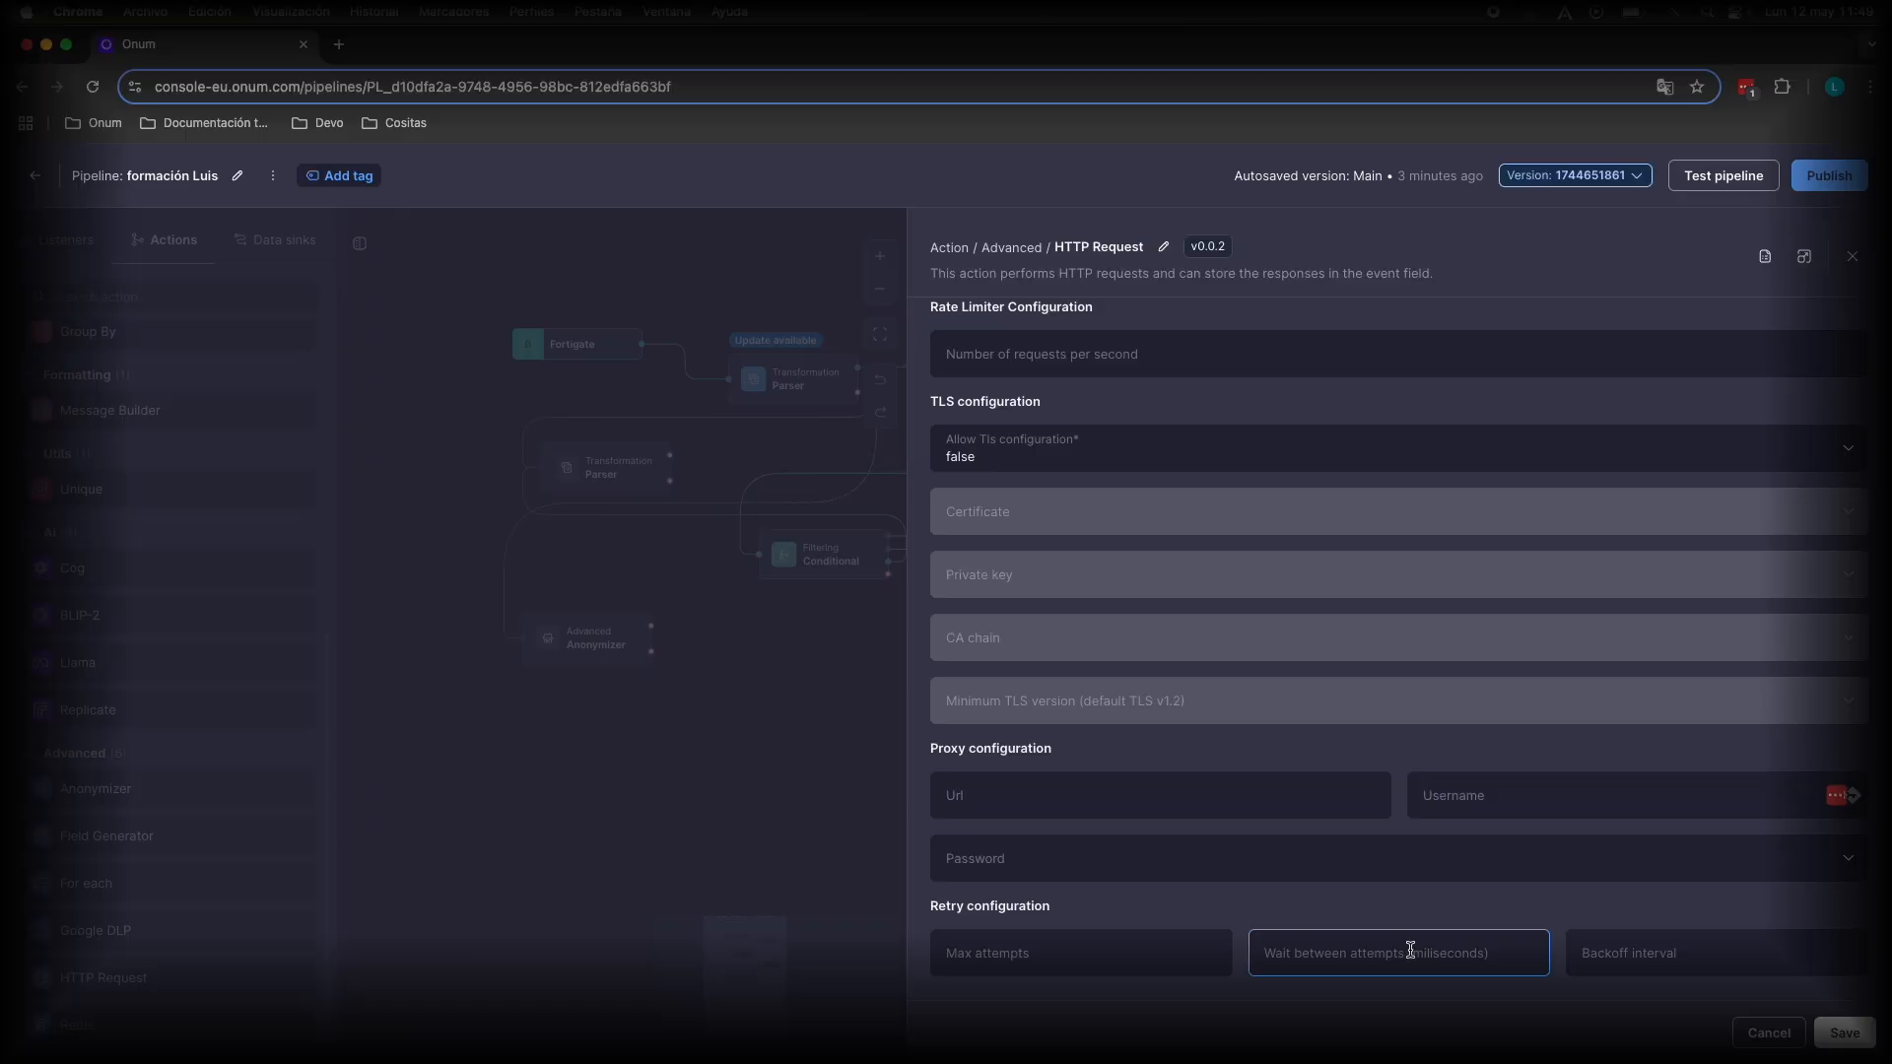
pyautogui.click(1414, 907)
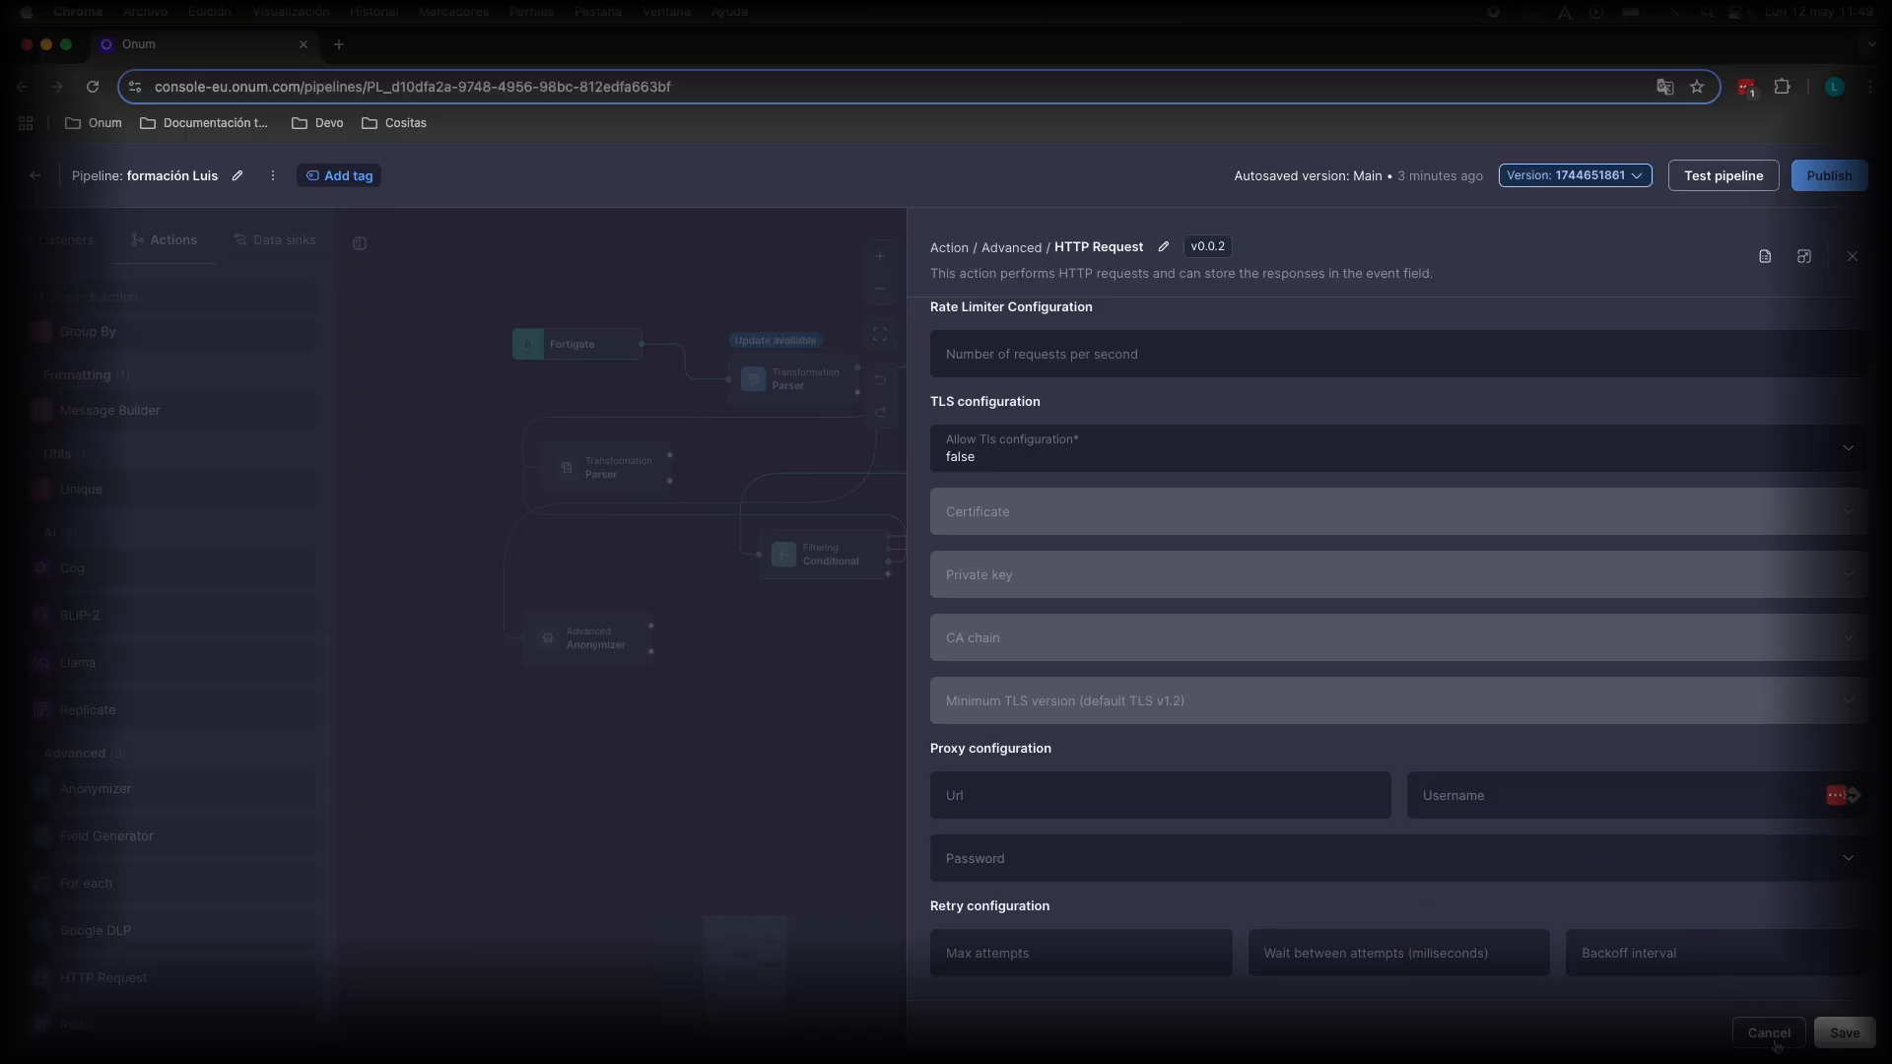